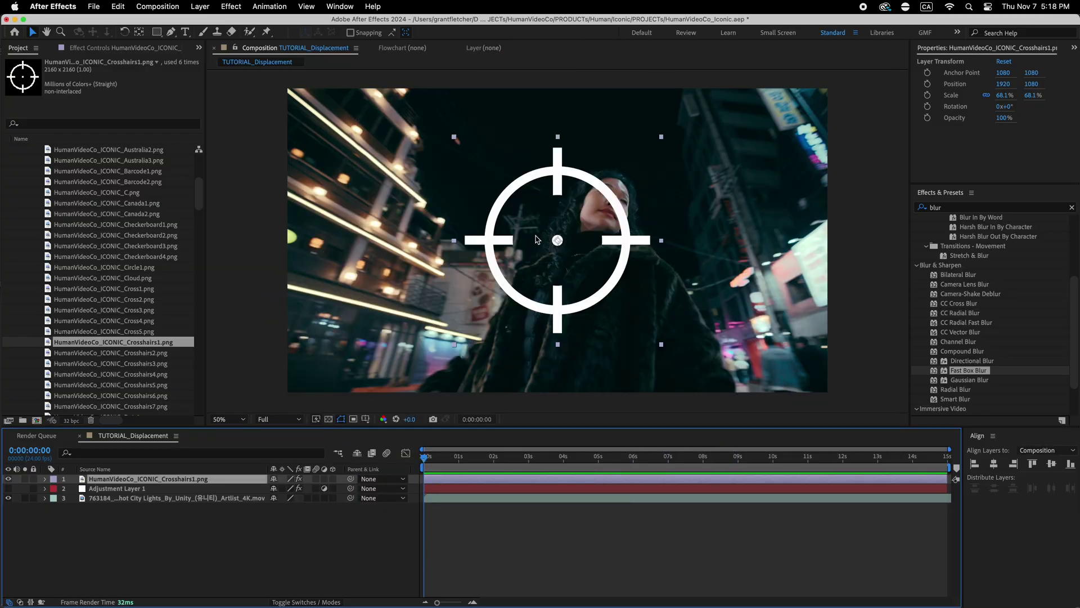
Preview the city footage composition, then select Adjustment Layer 1.
click(185, 498)
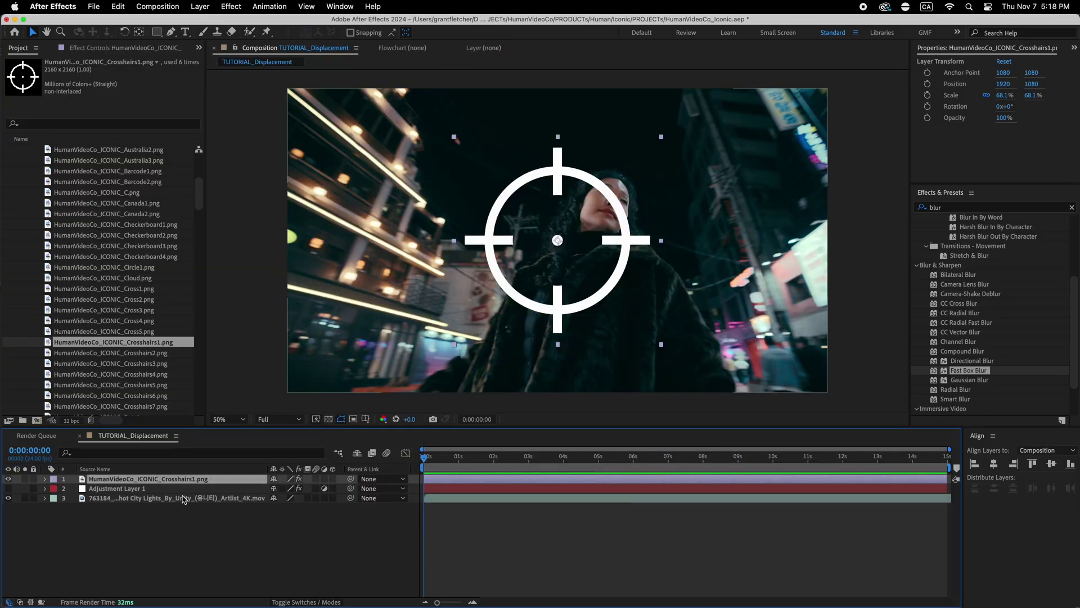
key(space)
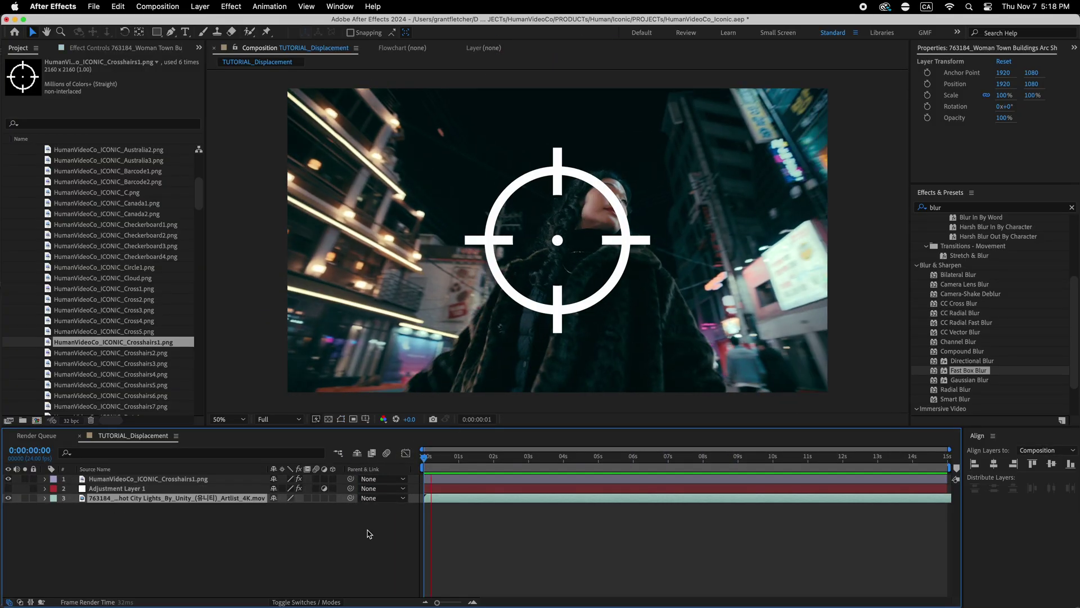
key(space)
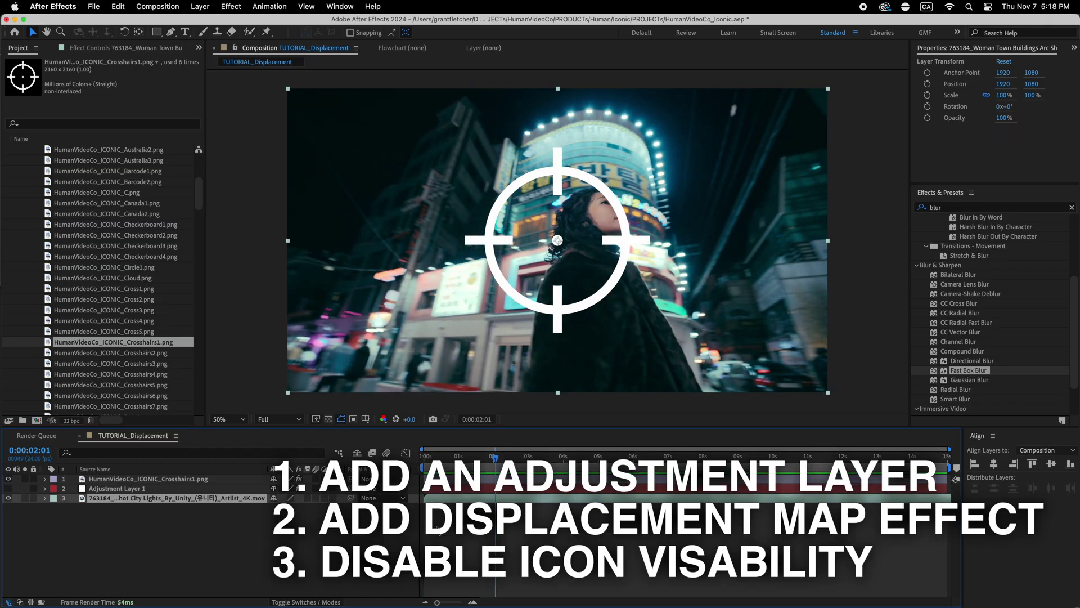
click(135, 489)
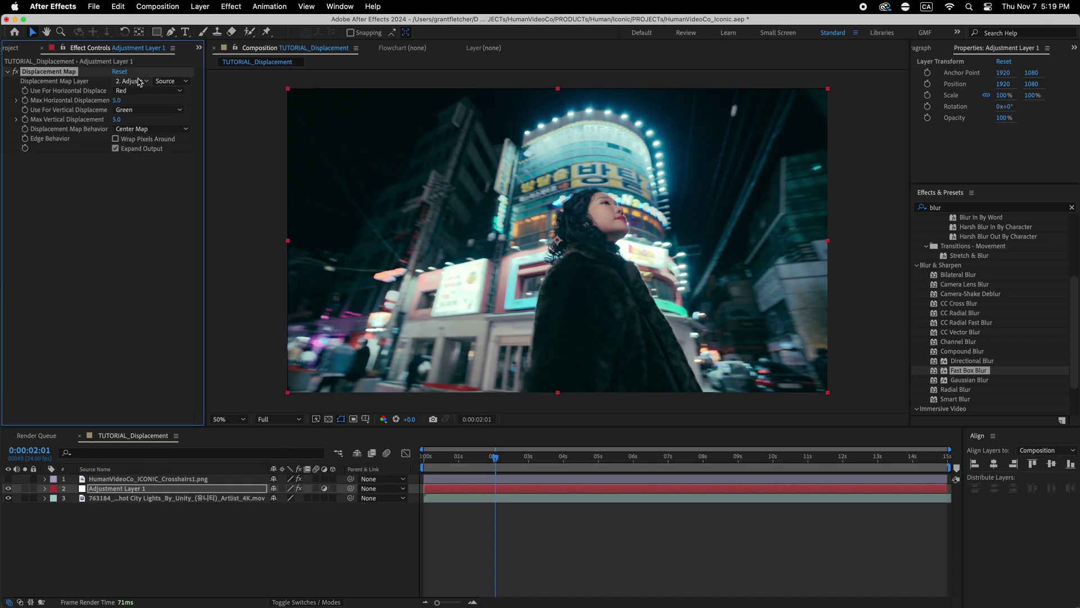
Set the map layer to Crosshairs1.png, both channels to Lightness, and Max Vertical Displacement to 0.
click(133, 81)
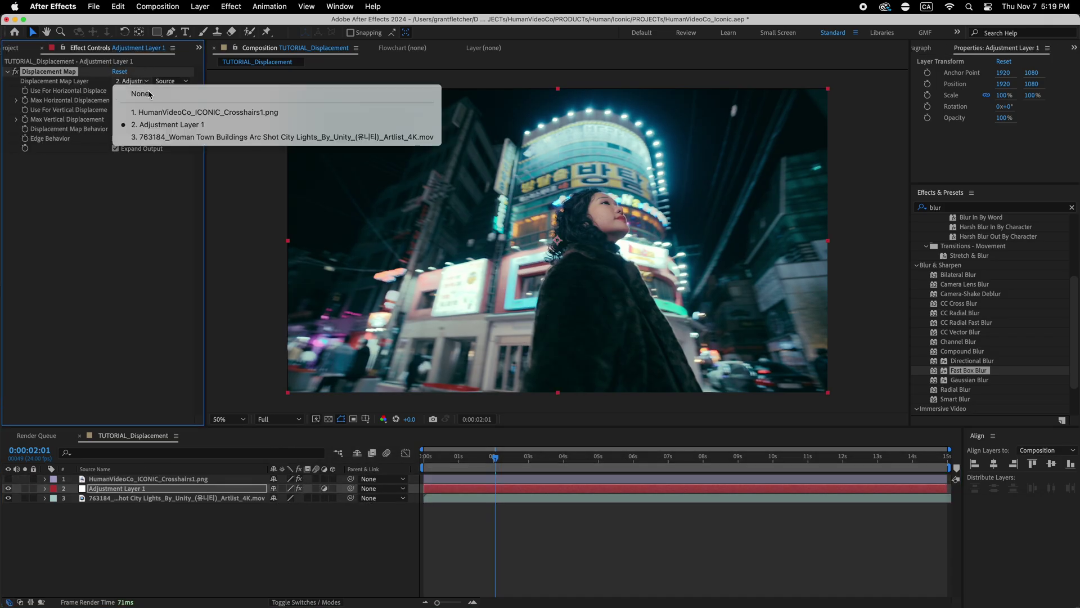
click(162, 112)
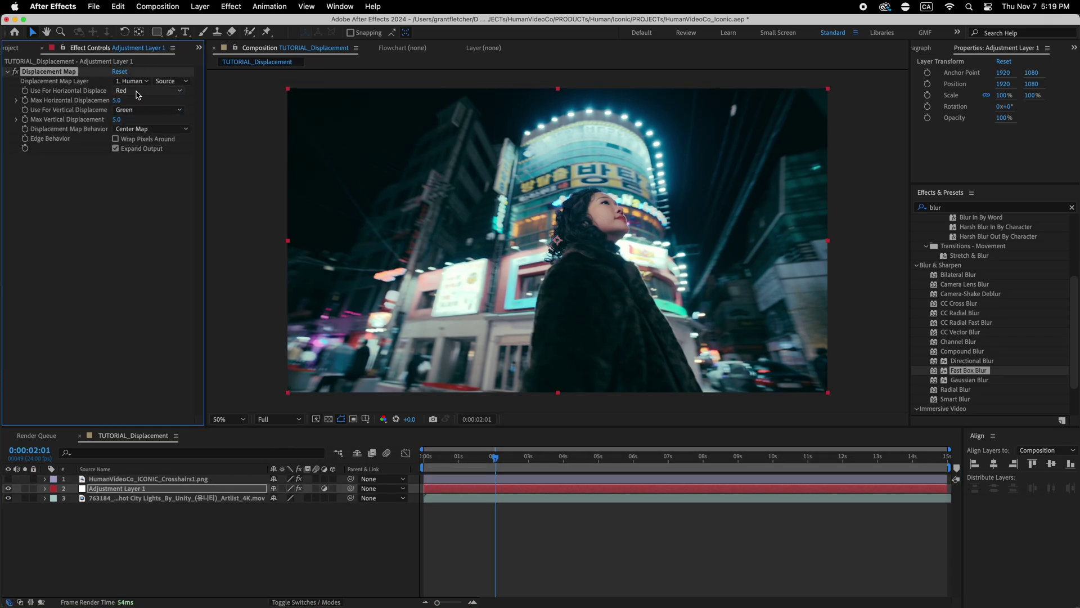
click(136, 91)
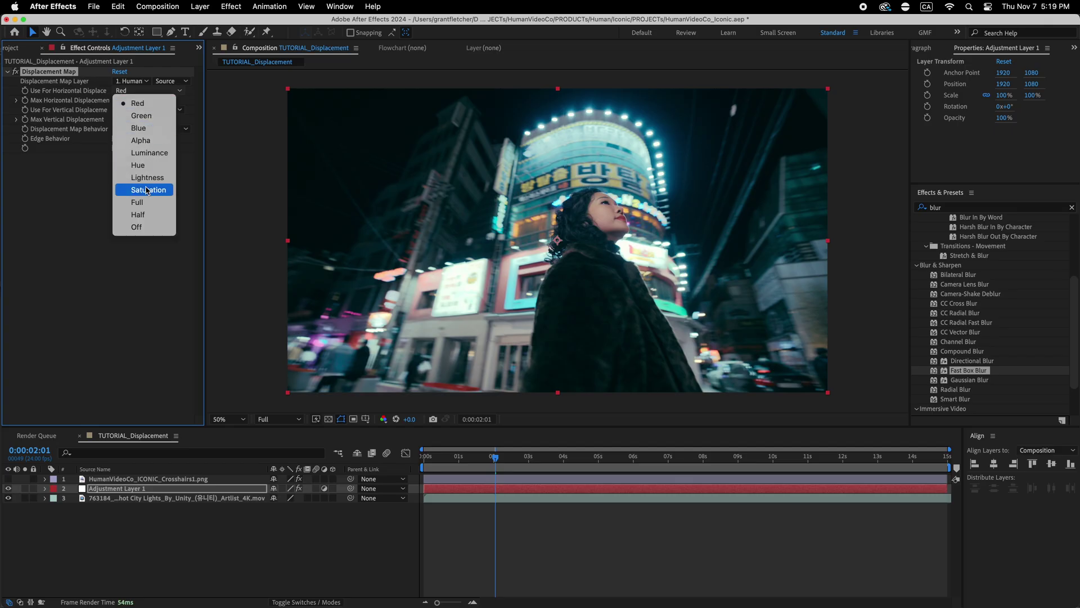
click(148, 177)
click(148, 110)
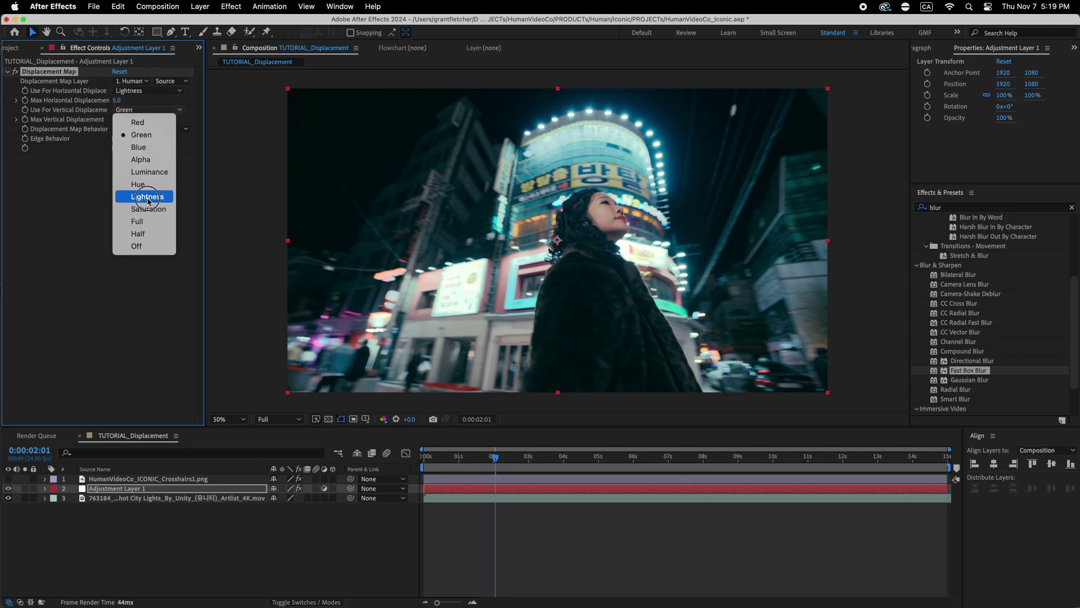
click(148, 198)
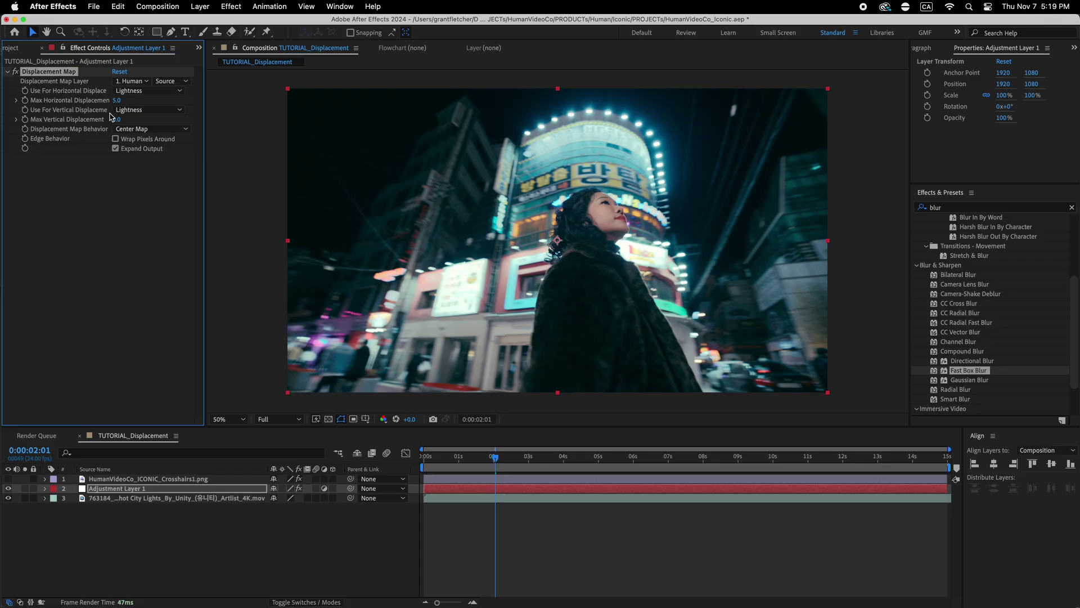
click(116, 120)
text(0)
key(Return)
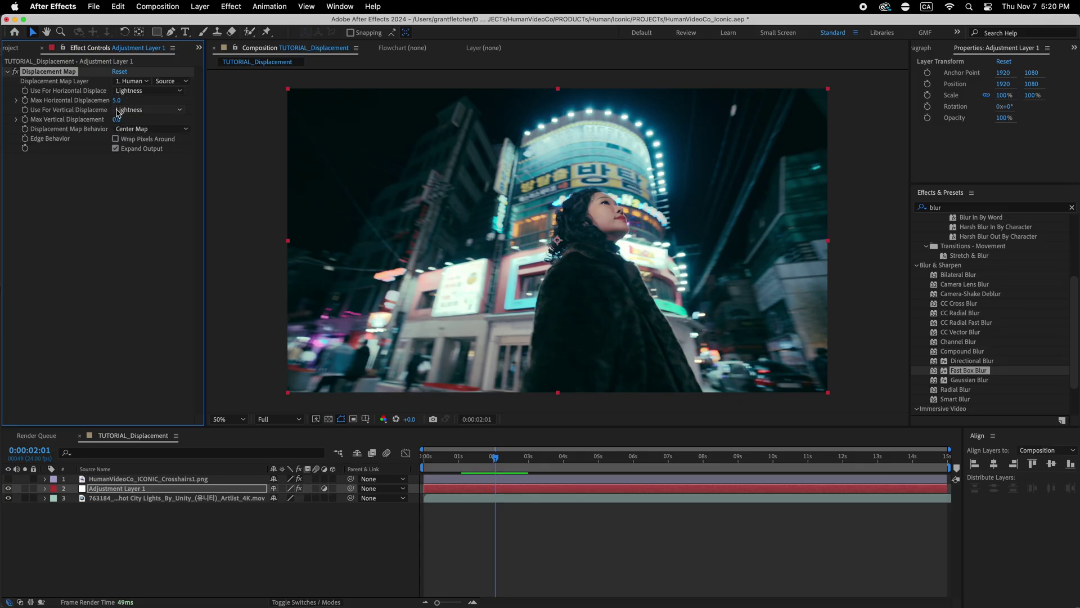
Raise Max Horizontal Displacement to 487 and preview the warp from the start.
drag(116, 100, 396, 104)
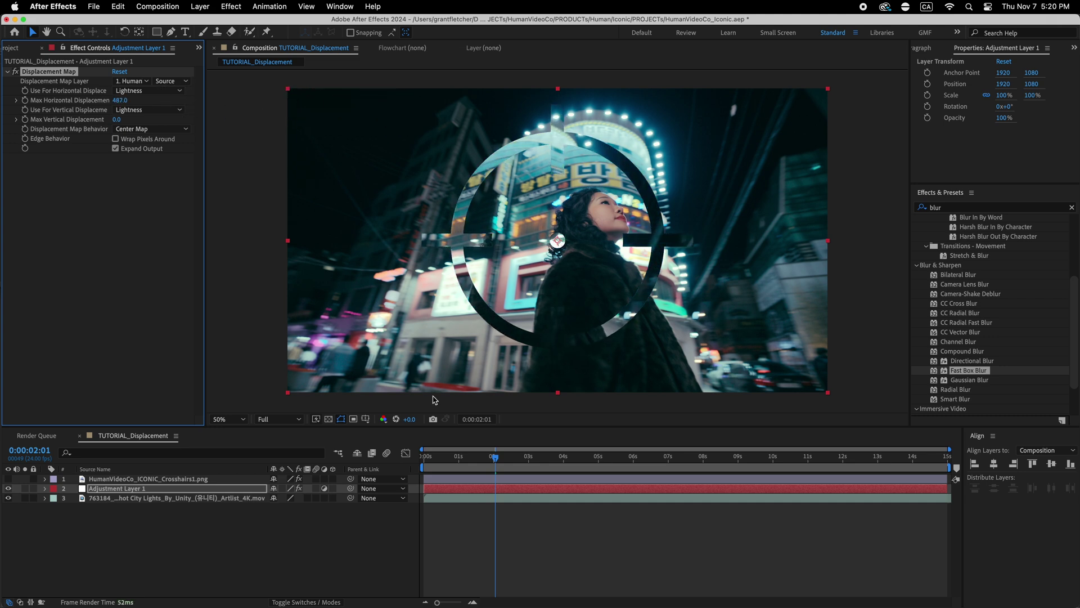
click(461, 492)
key(Home)
key(space)
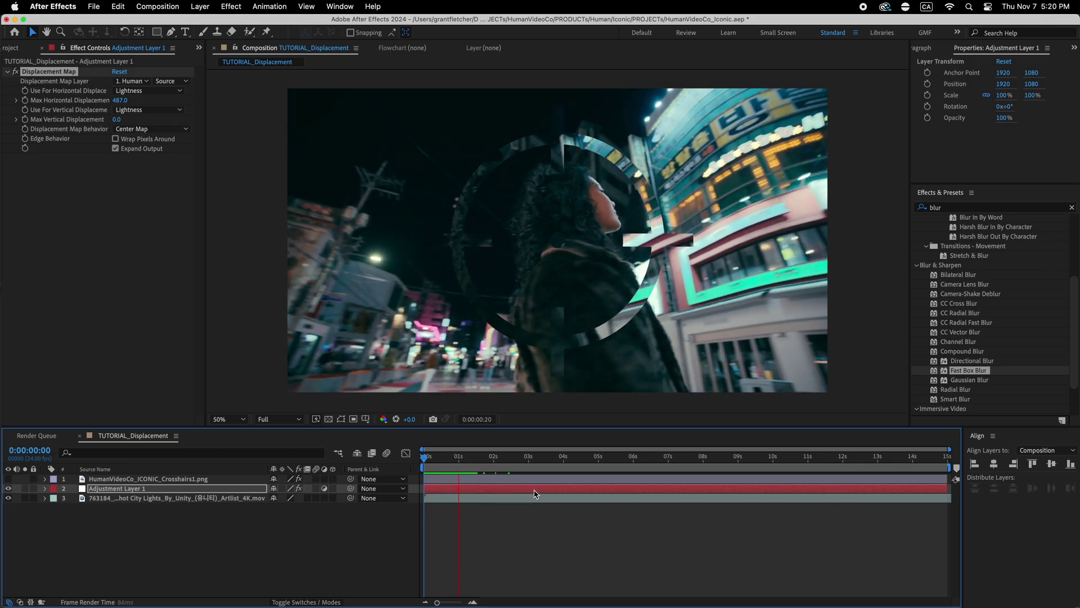
key(space)
Replace the crosshairs layer with Dots3.png, preview, and view frame 0:00:03:03 at 100%.
click(16, 49)
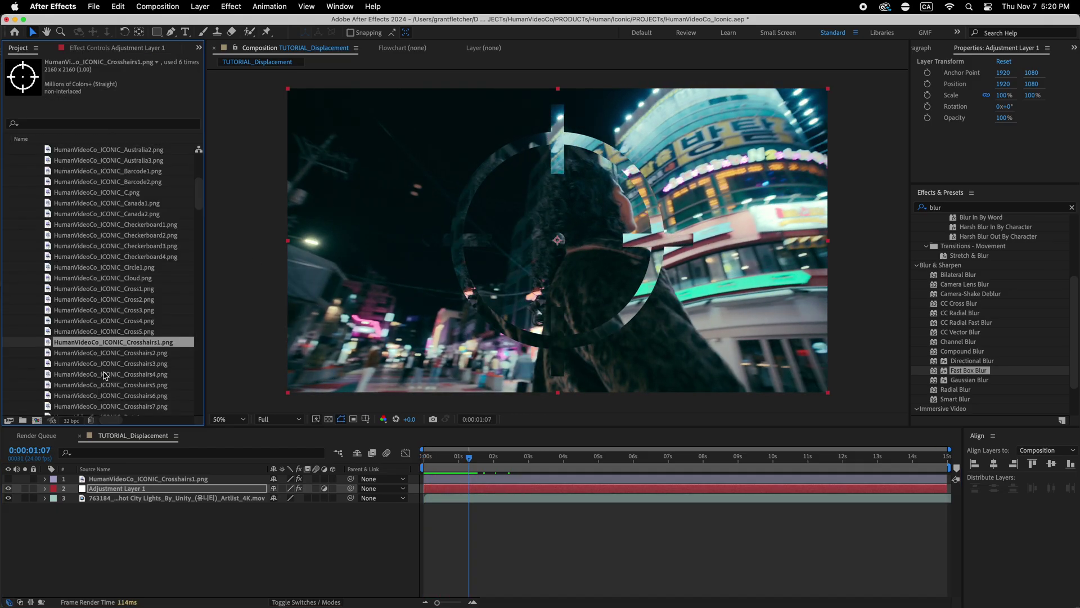
scroll(145, 383, down, 3)
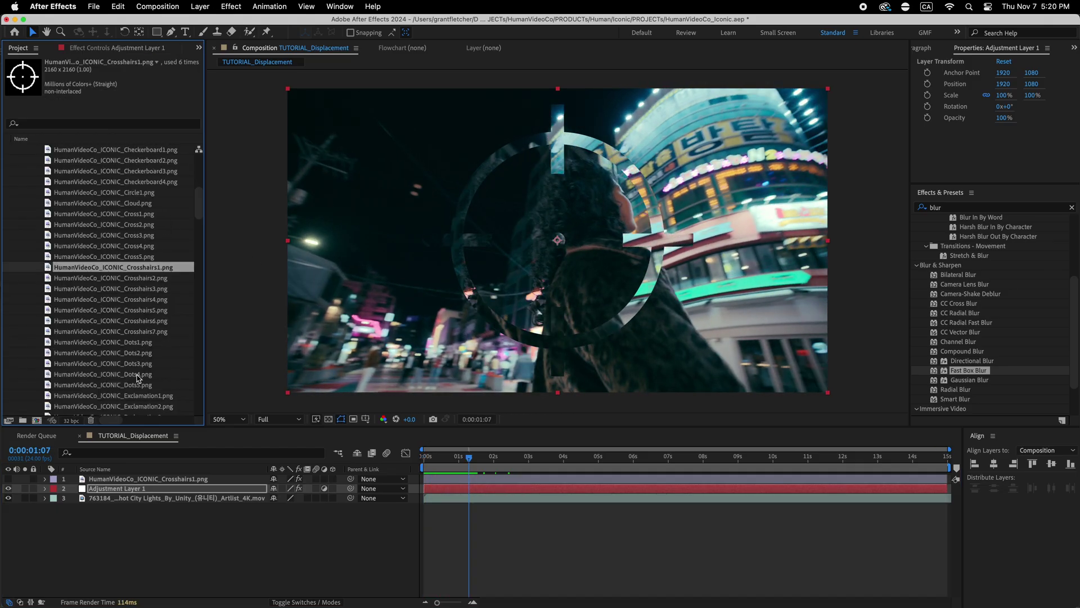
drag(142, 364, 163, 479)
key(space)
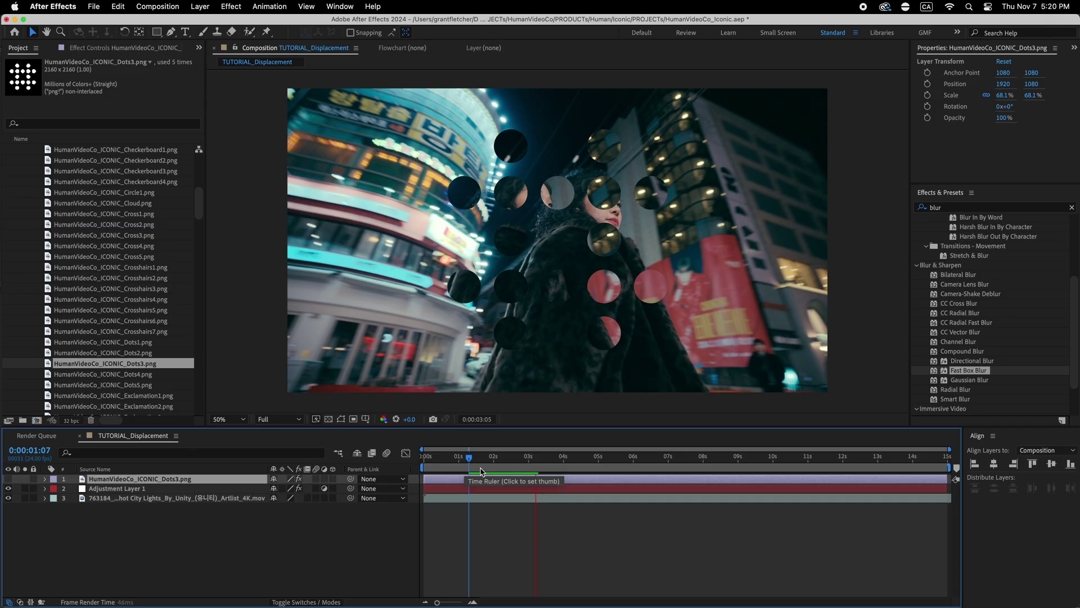
key(space)
click(533, 457)
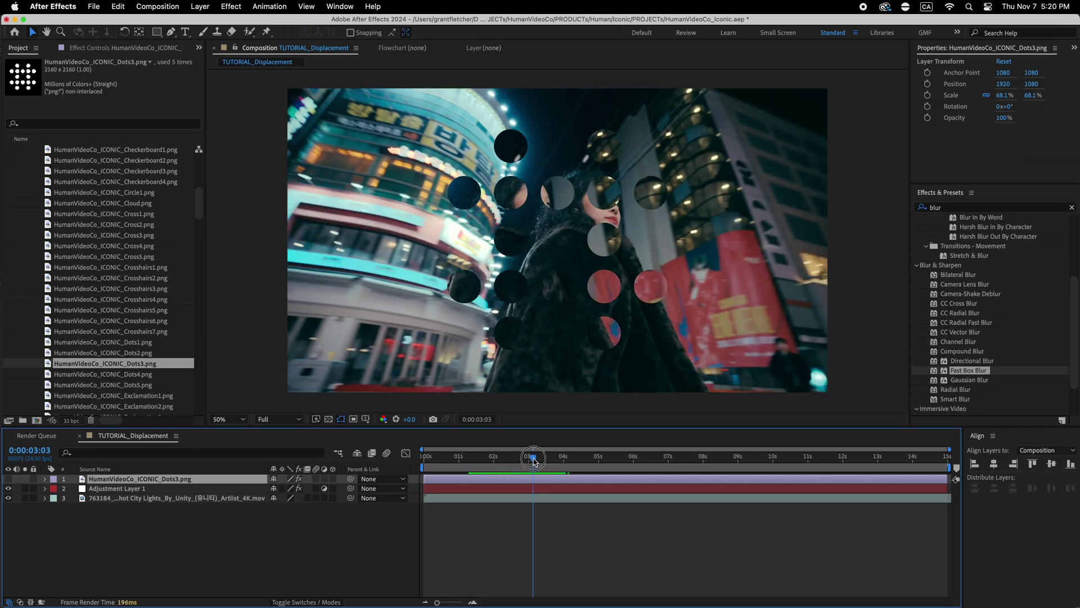
key(period)
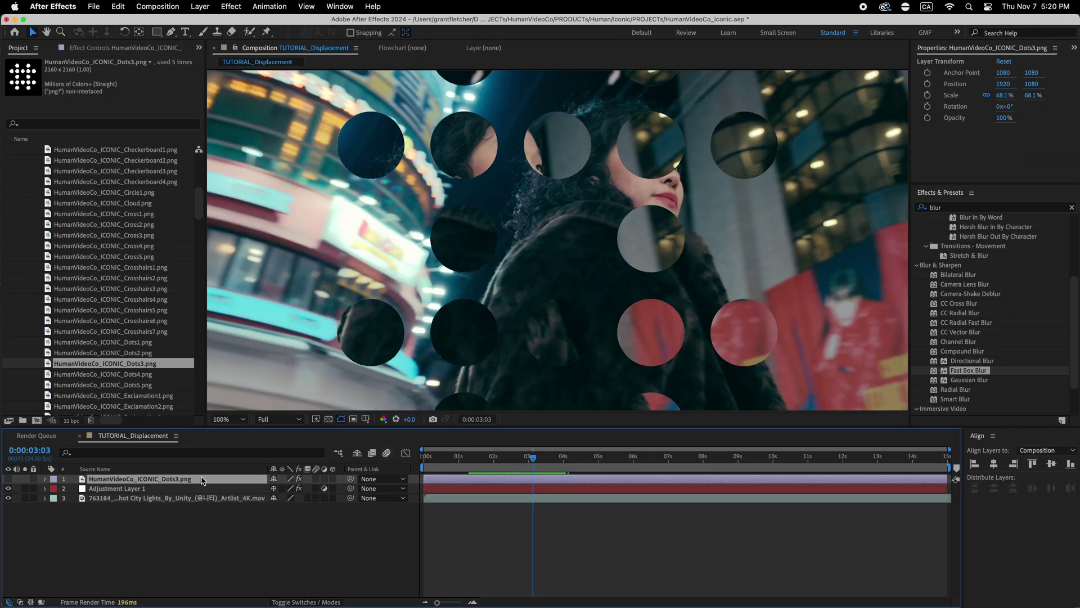
Set the Dots3 layer's Fast Box Blur radius to 1.
click(123, 50)
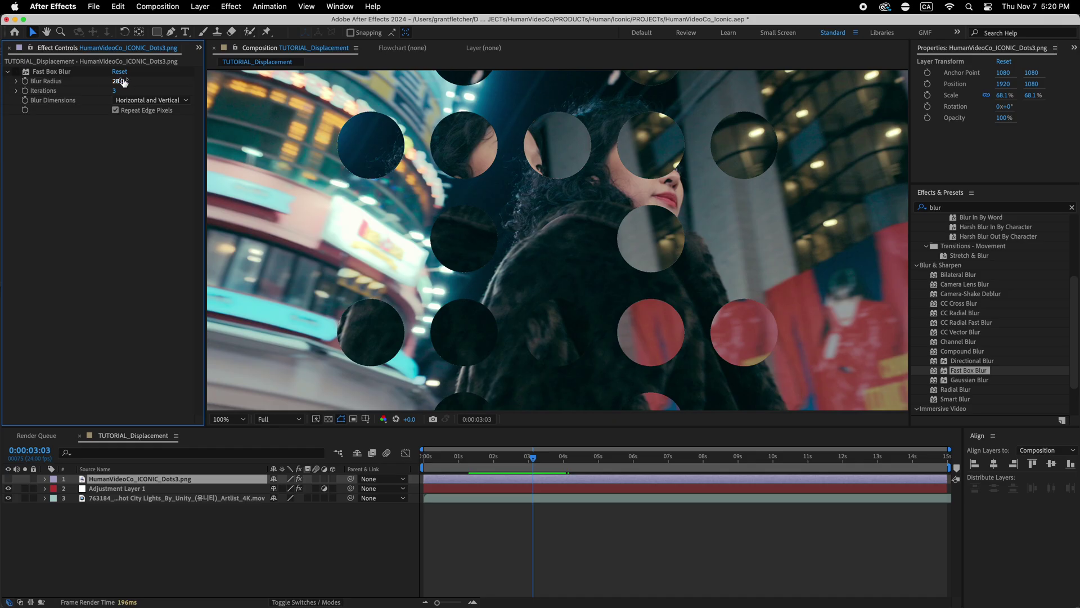
click(119, 81)
text(1)
key(Return)
Switch Adjustment Layer 1's displacement map source to Effects & Masks and zoom out.
click(167, 487)
click(171, 81)
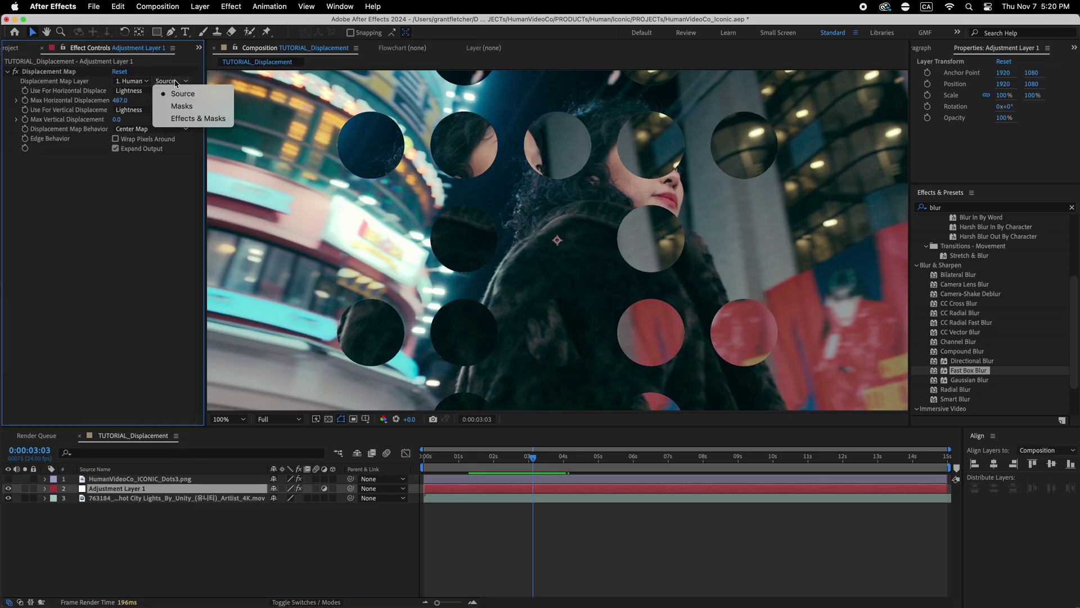
click(193, 119)
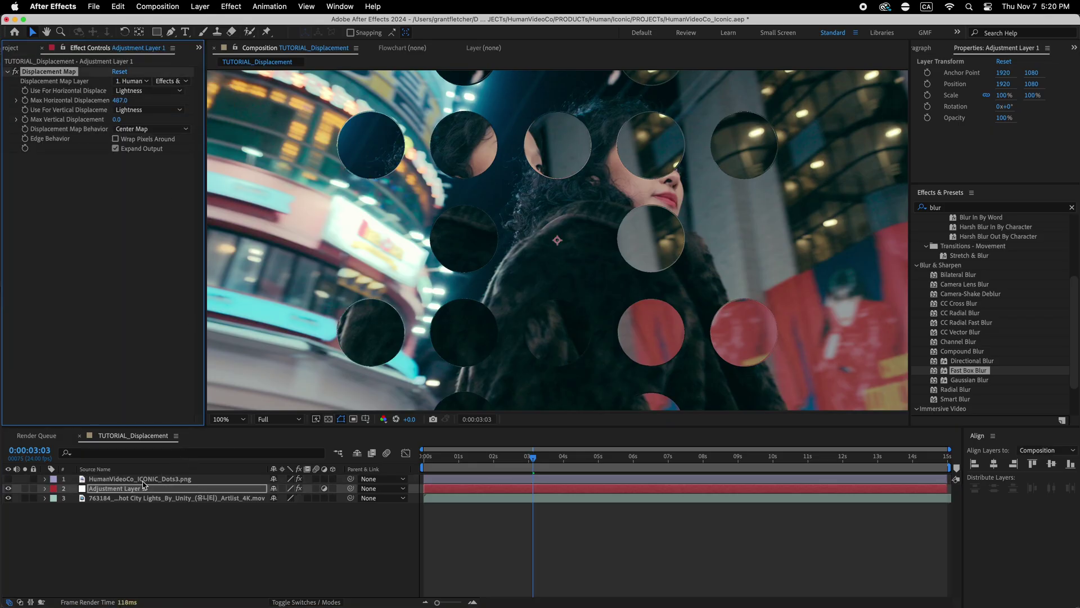
key(comma)
key(comma)
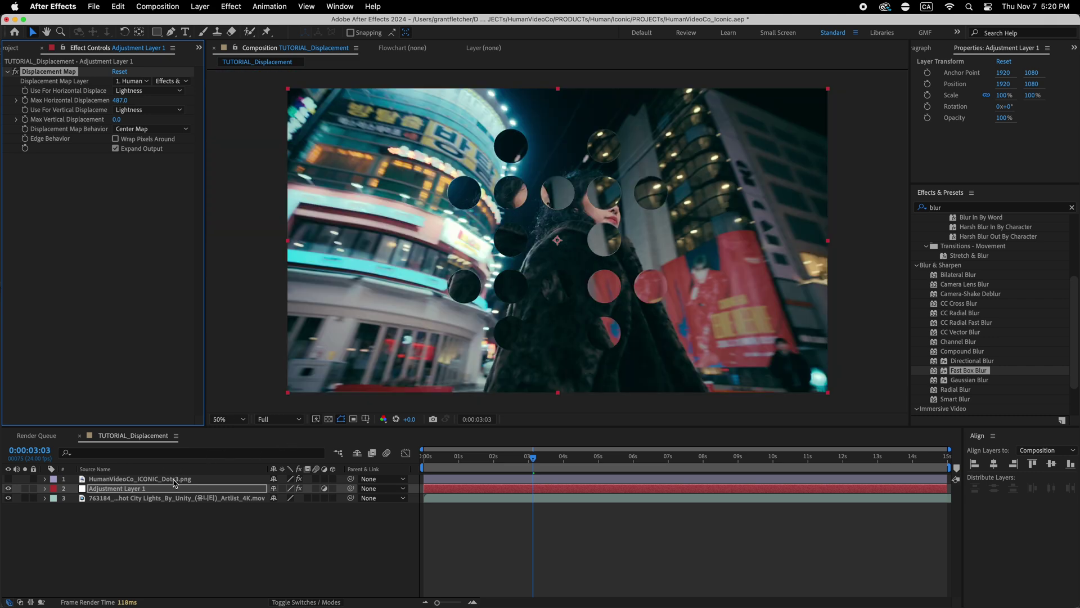
Raise the Dots3 blur radius to 43 and preview from the start.
click(175, 482)
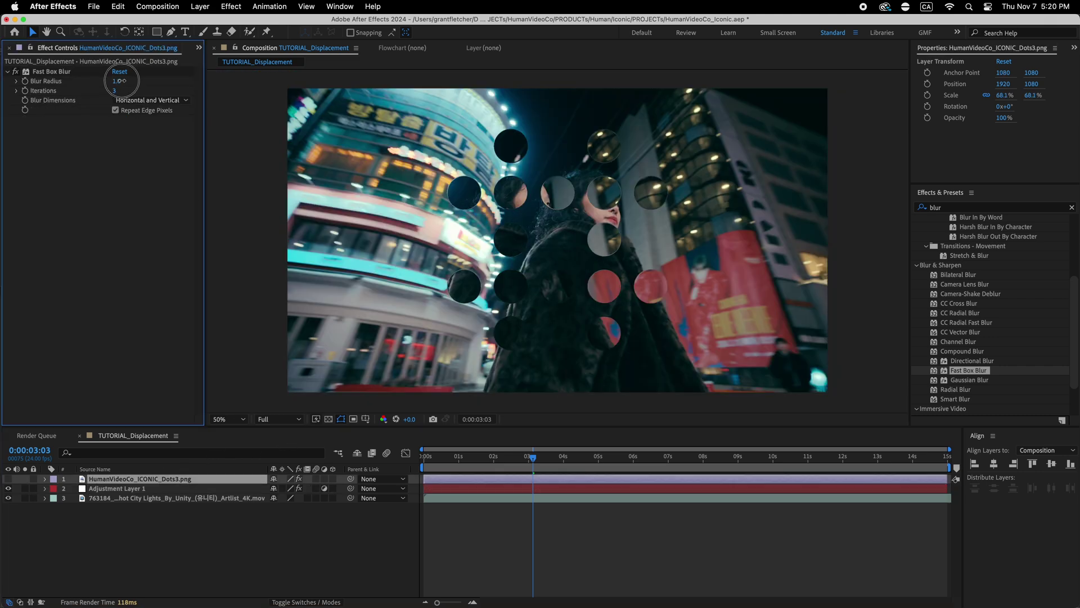
drag(118, 80, 438, 400)
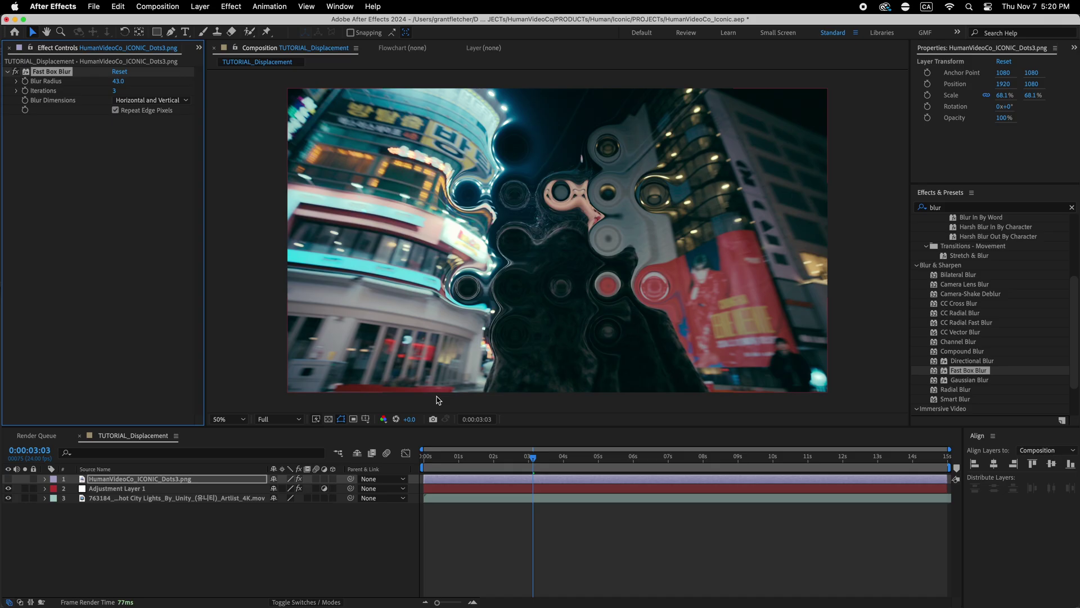
key(Home)
key(space)
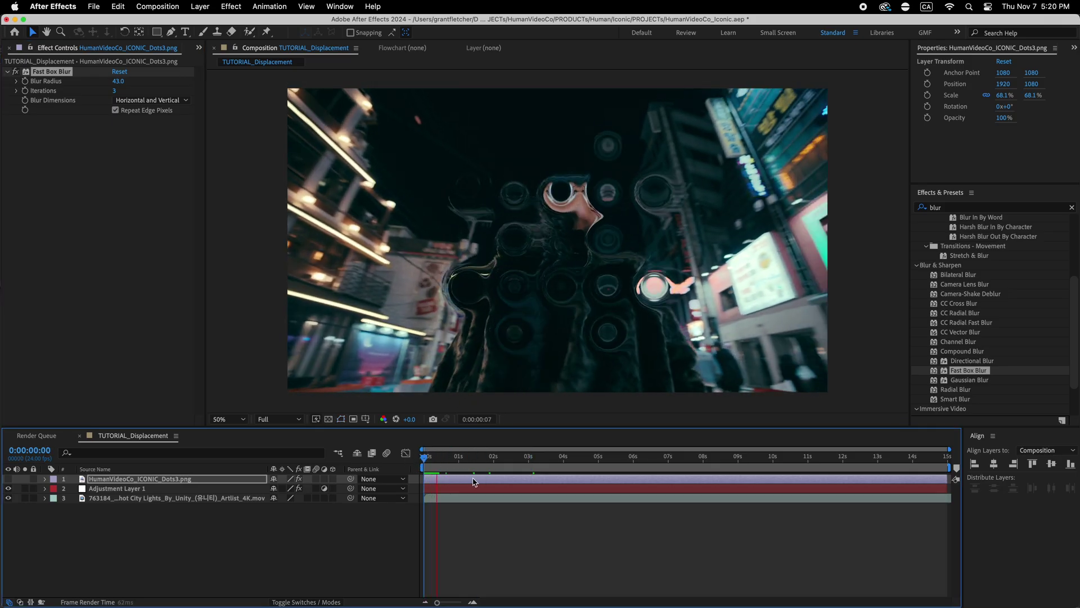
Replace the Dots3 map layer with the Cross2 image.
click(510, 466)
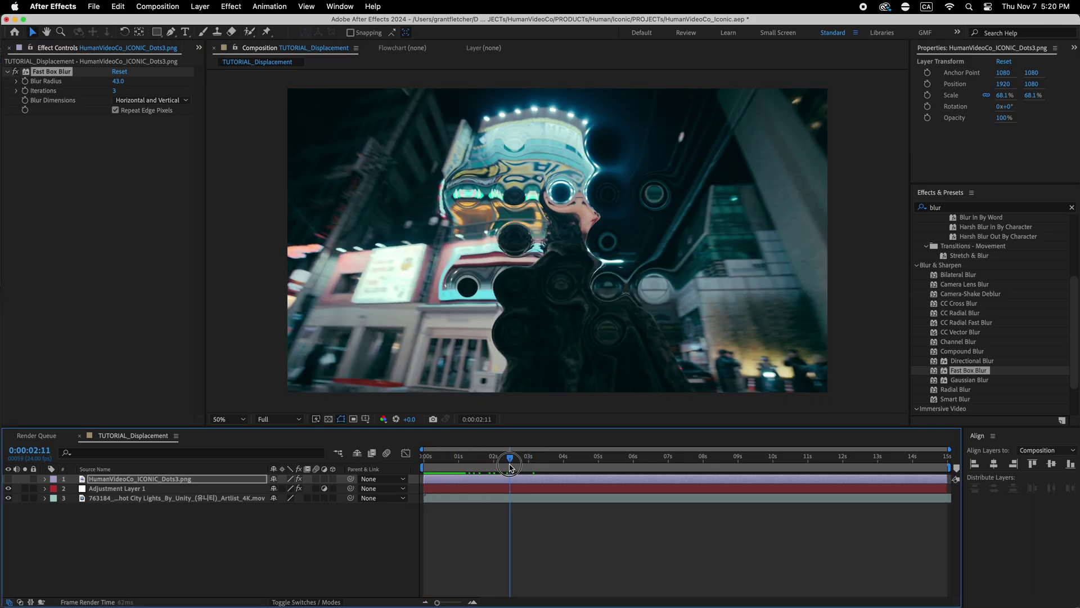
click(199, 47)
click(219, 56)
click(122, 224)
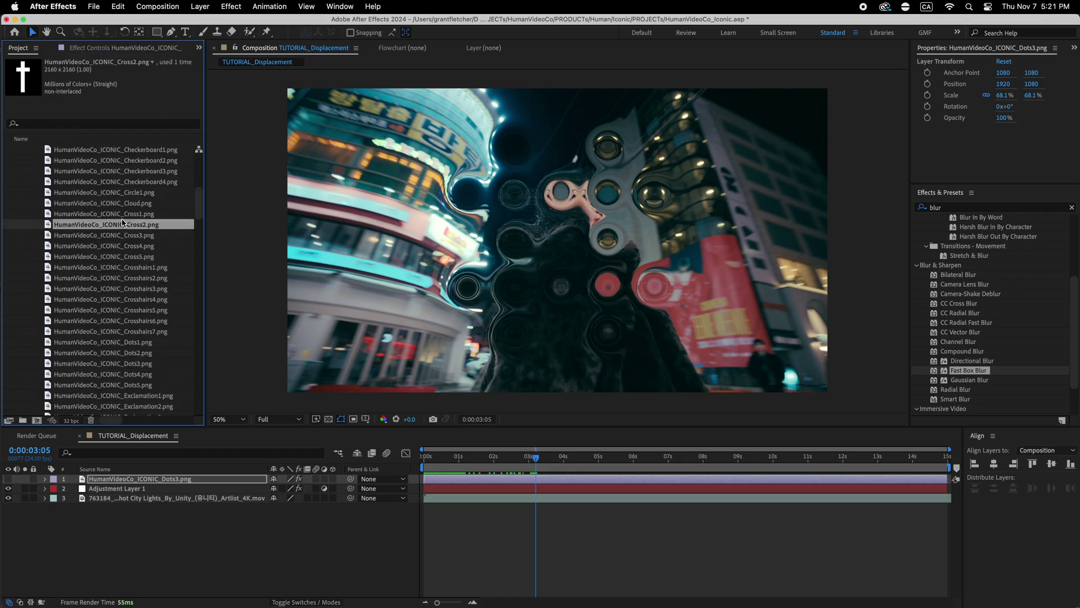
drag(127, 225, 141, 479)
Preview, lower the Cross2 Fast Box Blur radius to 31, and check another frame.
key(space)
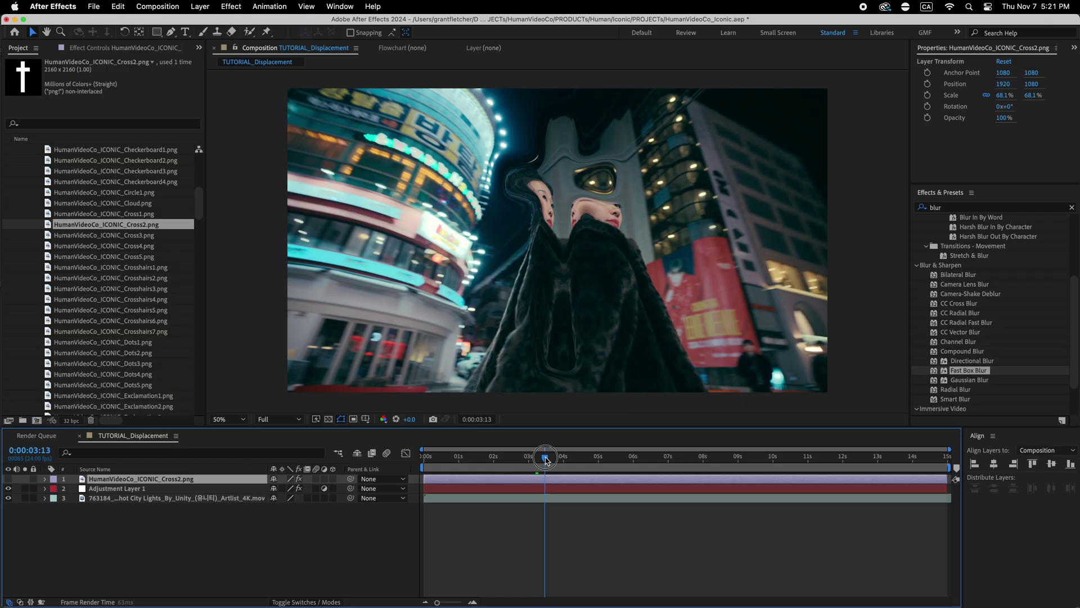
key(F3)
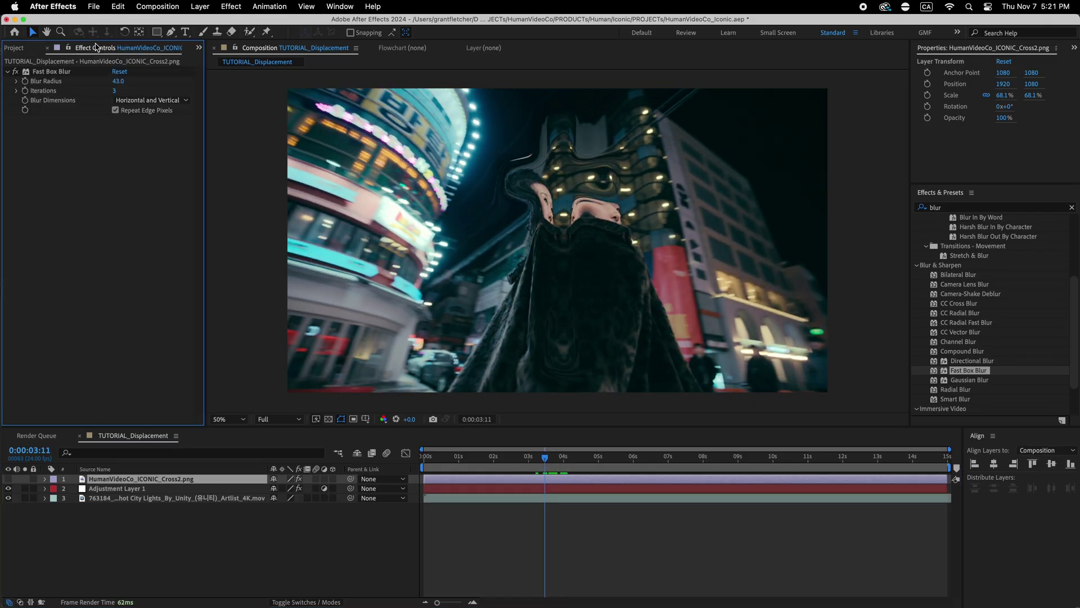
mouse_move(117, 81)
mouse_down()
mouse_move(84, 85)
mouse_move(101, 87)
mouse_up()
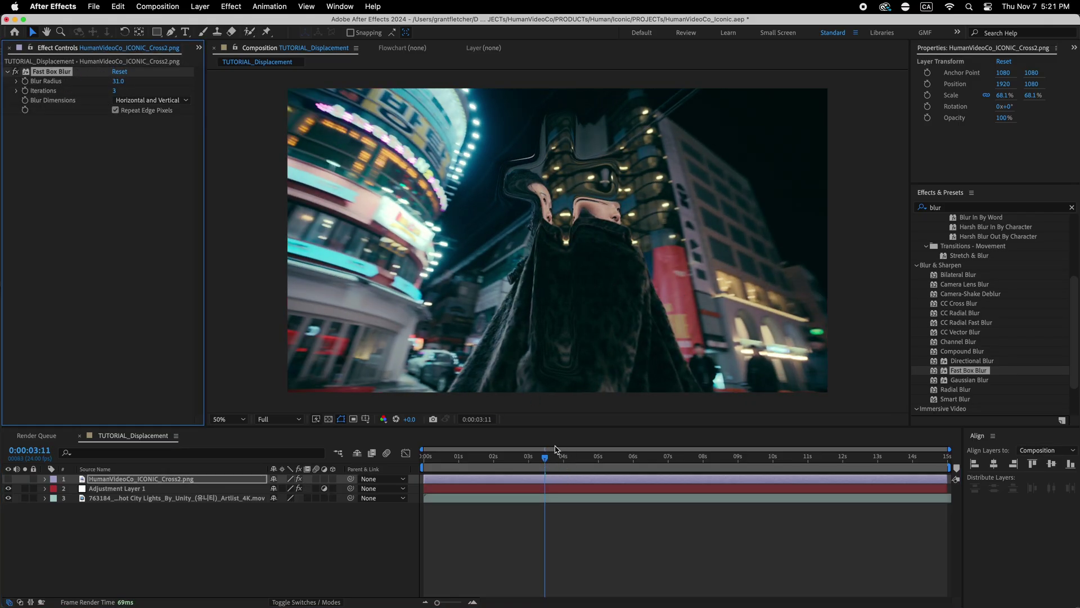
drag(551, 465, 505, 466)
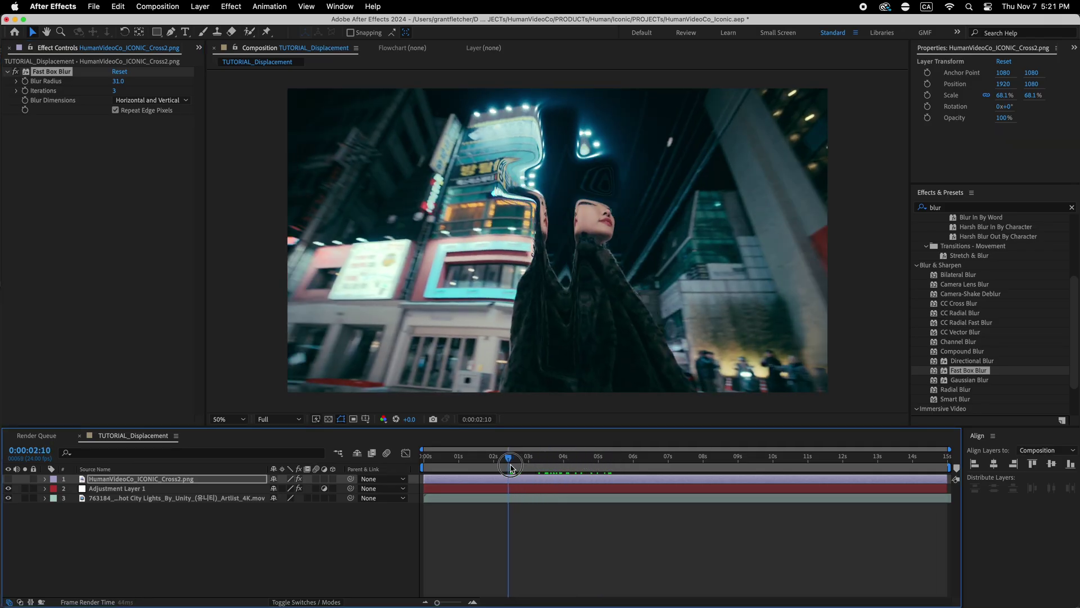
click(198, 48)
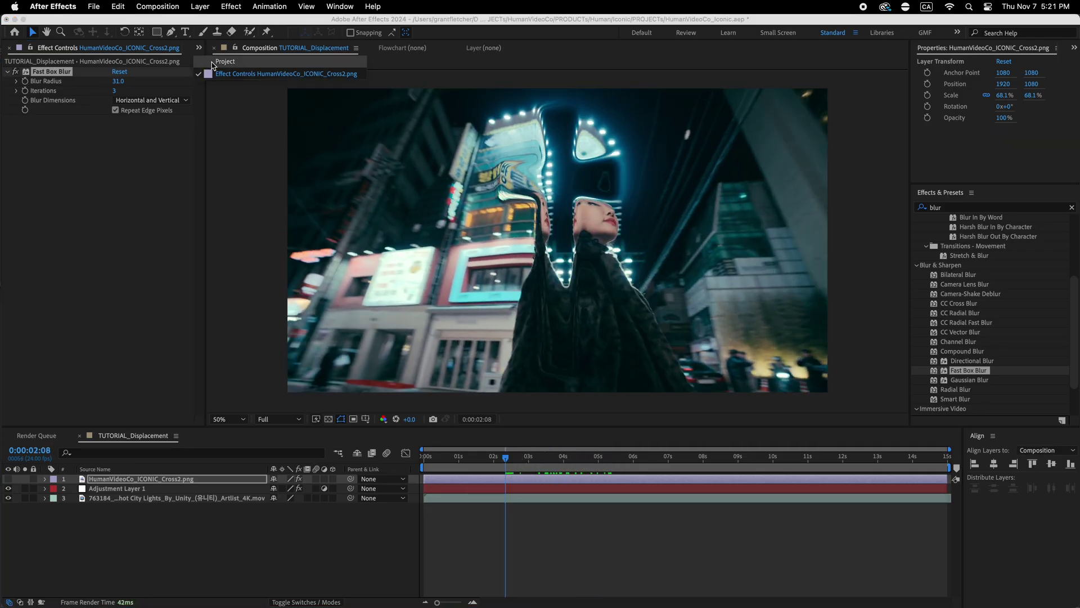
click(155, 110)
Replace Cross2 with Checkerboard3.png and switch off its Fast Box Blur.
scroll(138, 182, up, 2)
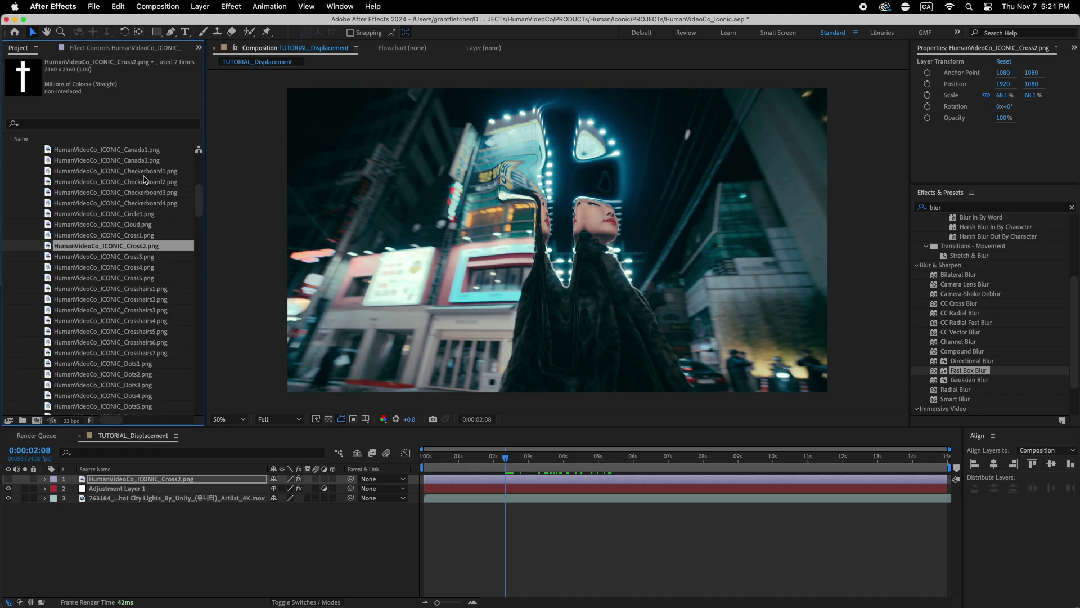
click(148, 170)
click(143, 182)
click(146, 195)
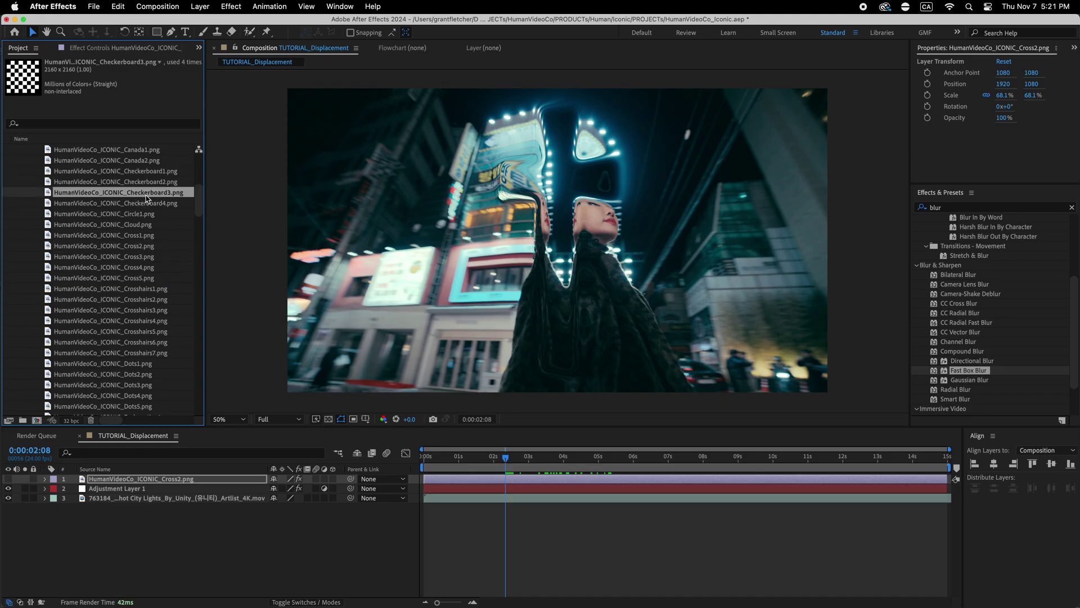
drag(147, 195, 499, 462)
click(90, 48)
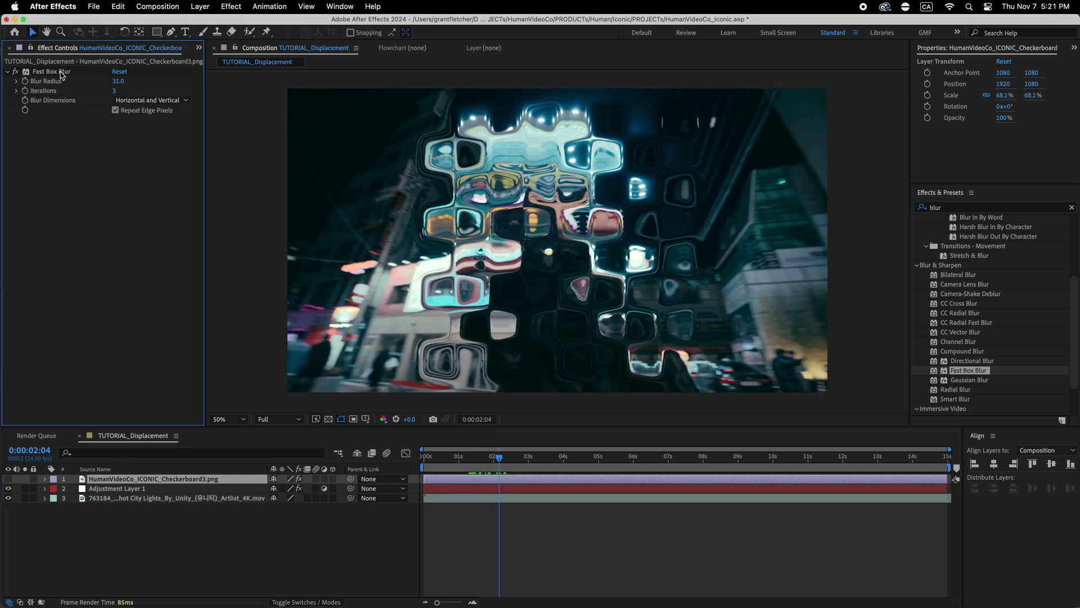
click(25, 71)
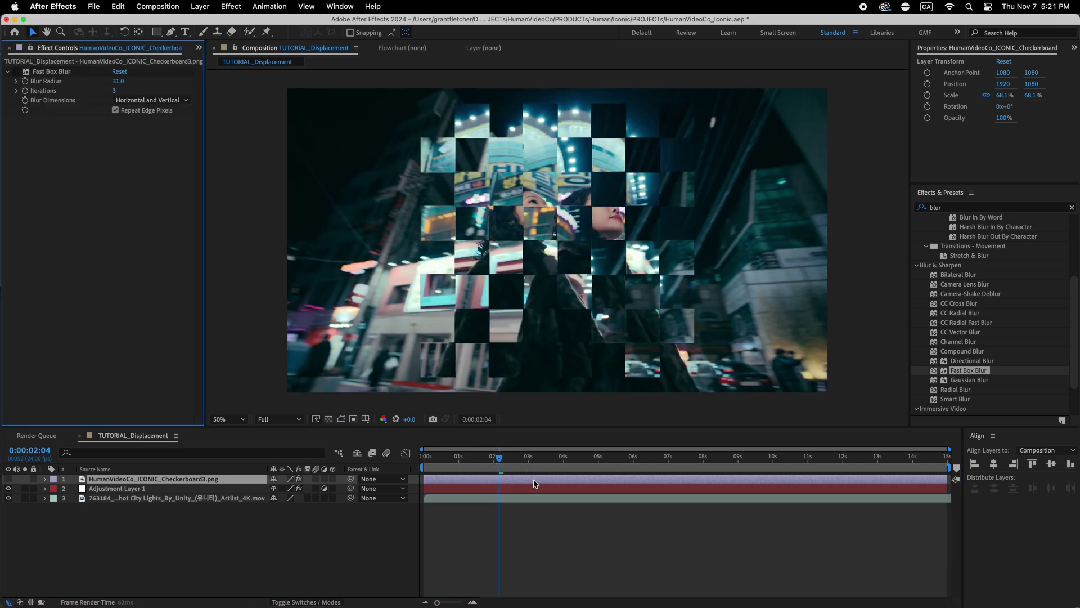
Set the composition width to 2160 for a square frame, then preview it.
click(528, 455)
click(162, 5)
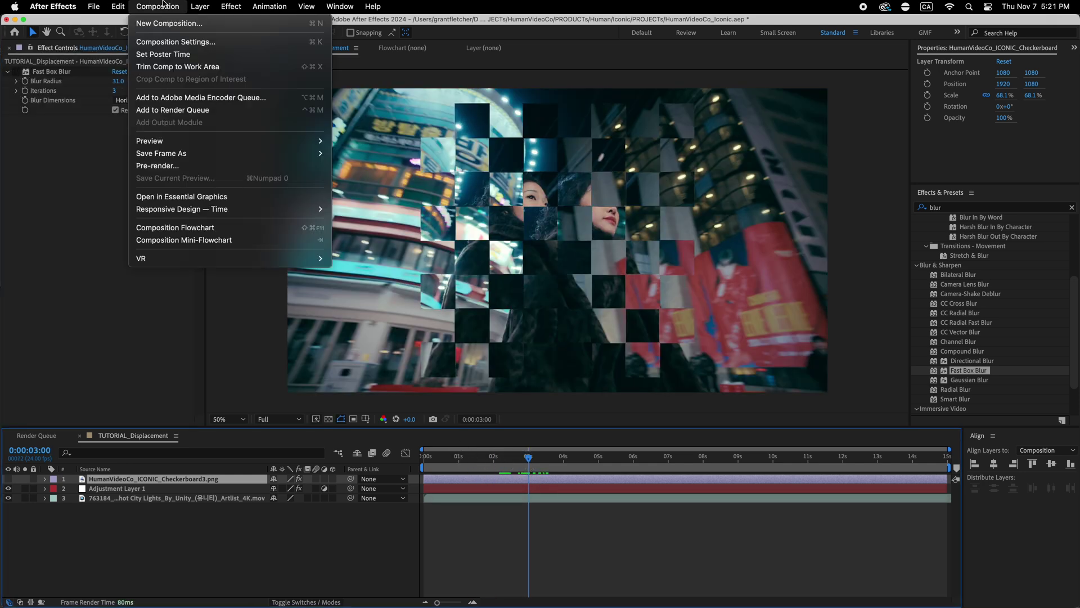
click(176, 42)
click(139, 248)
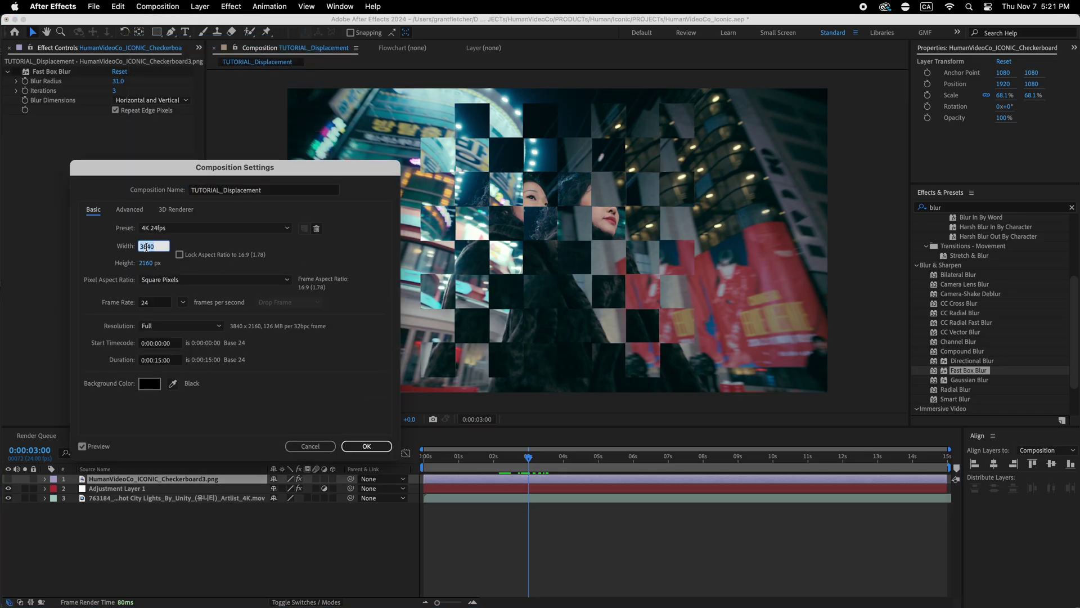
text(2160)
key(Return)
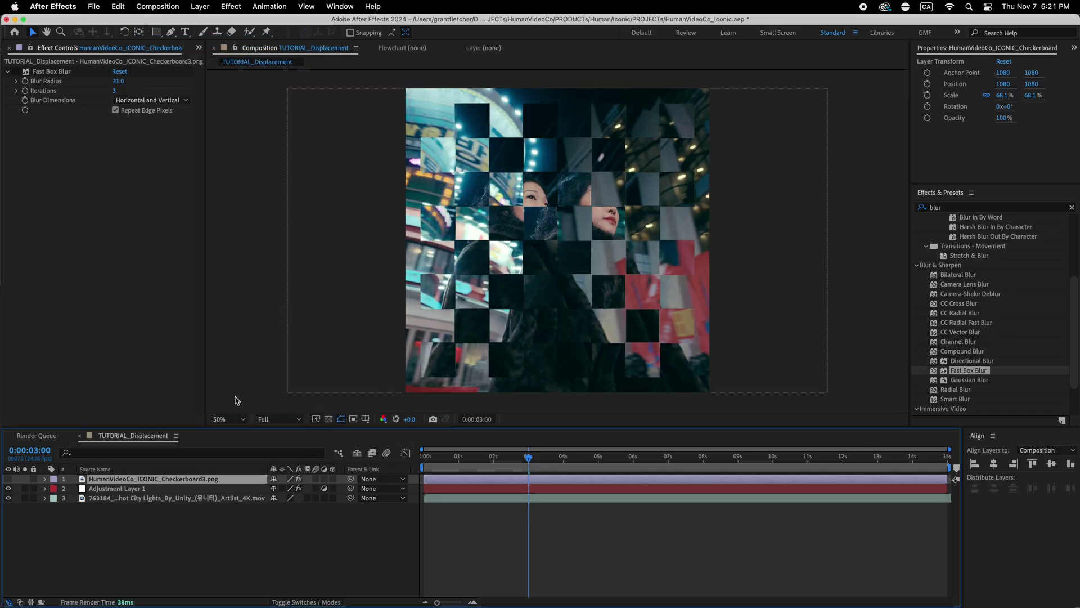
key(space)
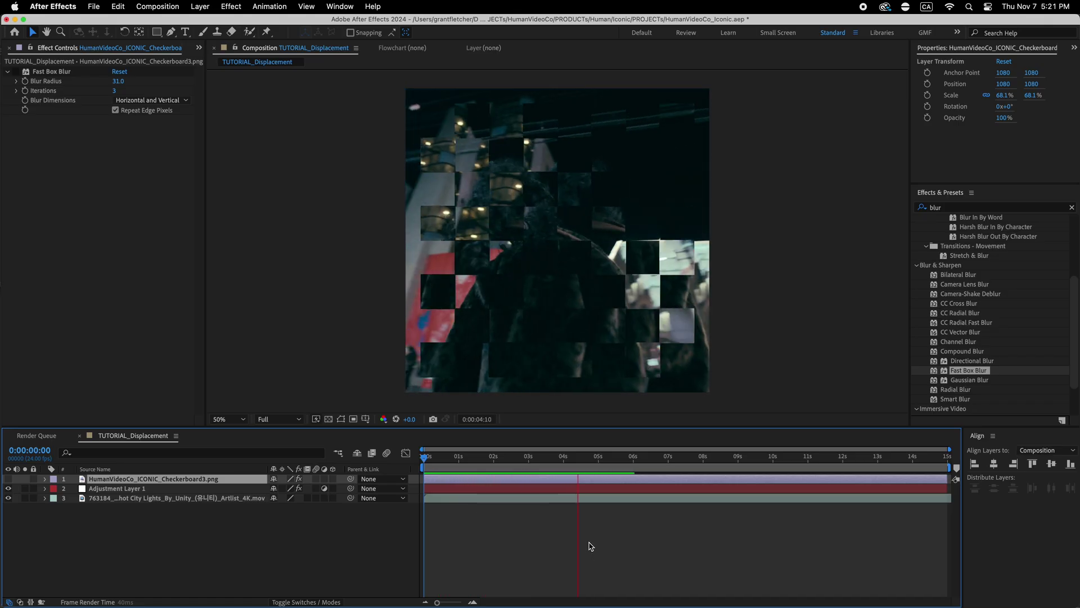
key(space)
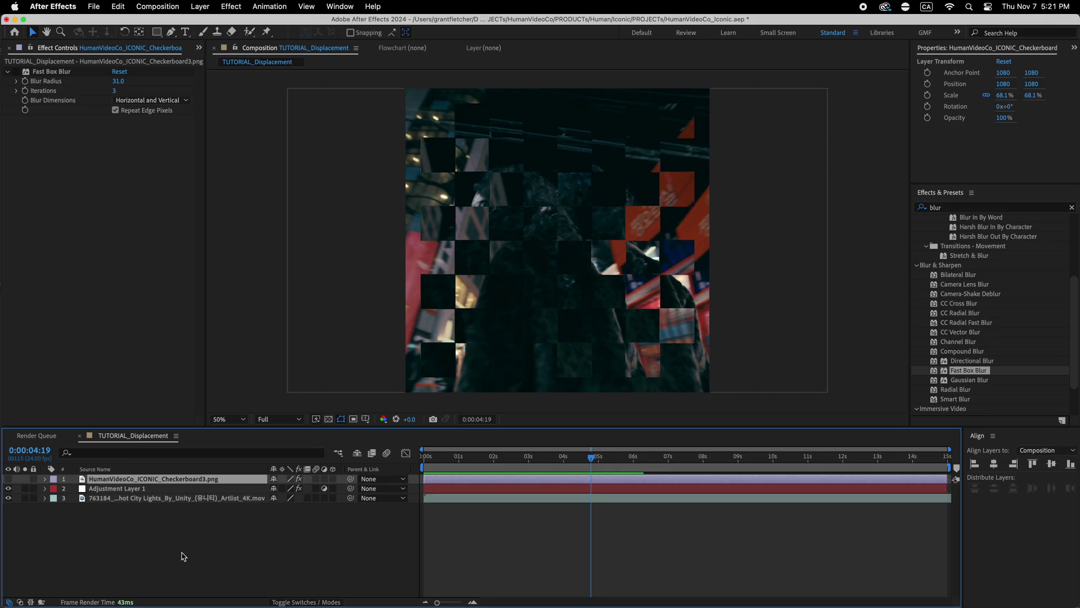
click(180, 556)
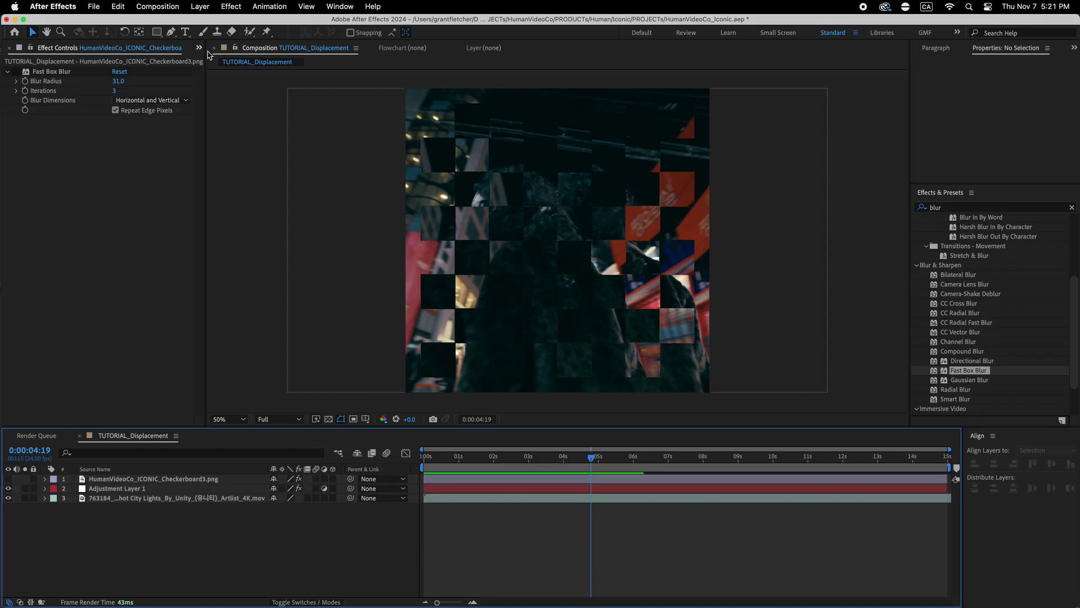
Nest the TUTORIAL_Displacement comp inside a new composition.
click(198, 48)
click(214, 59)
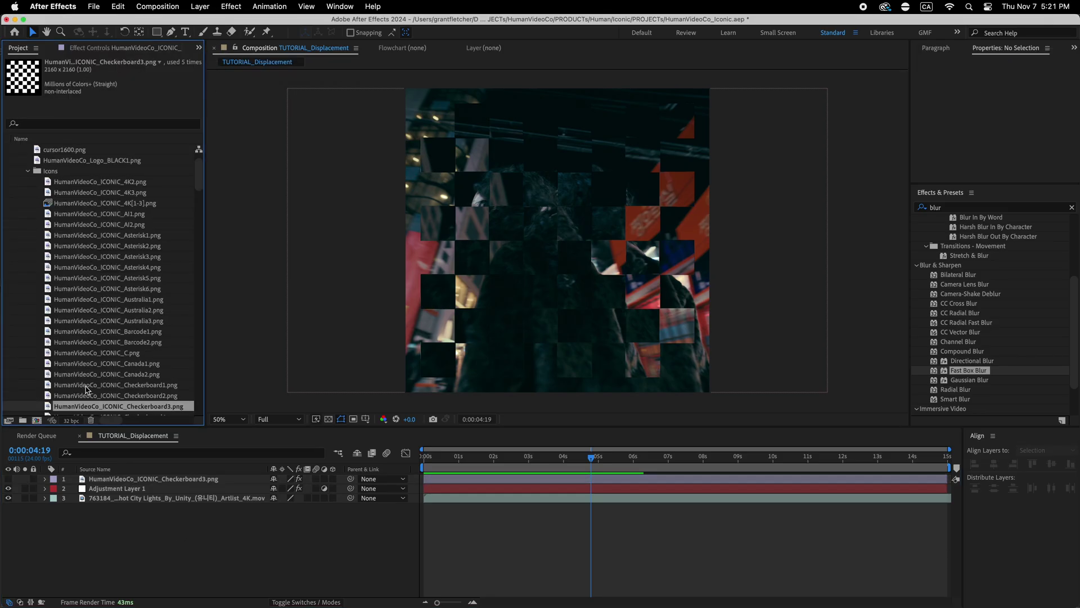
right_click(155, 439)
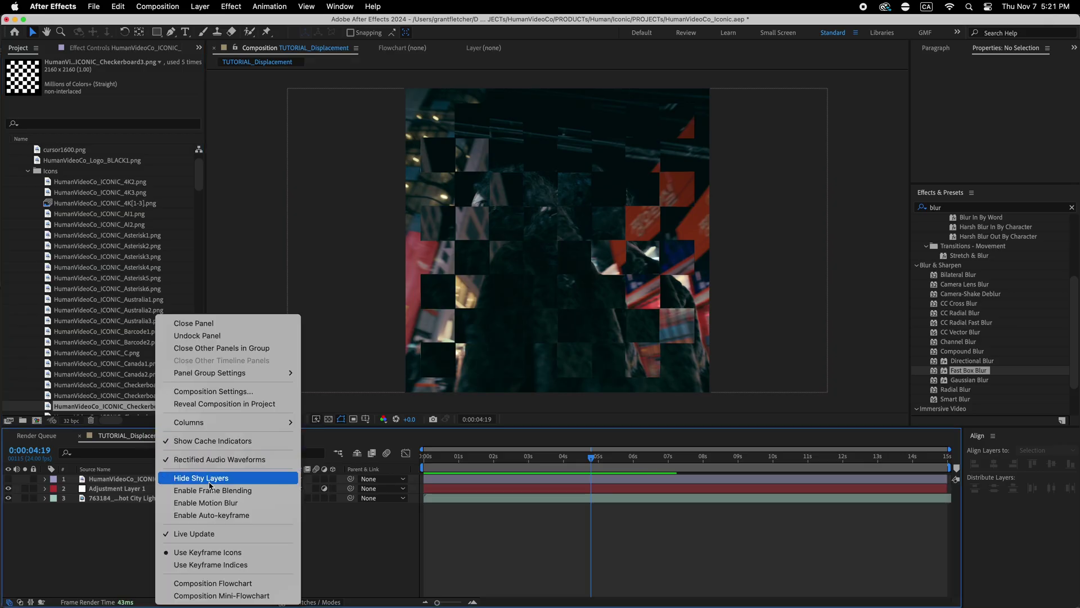
click(254, 405)
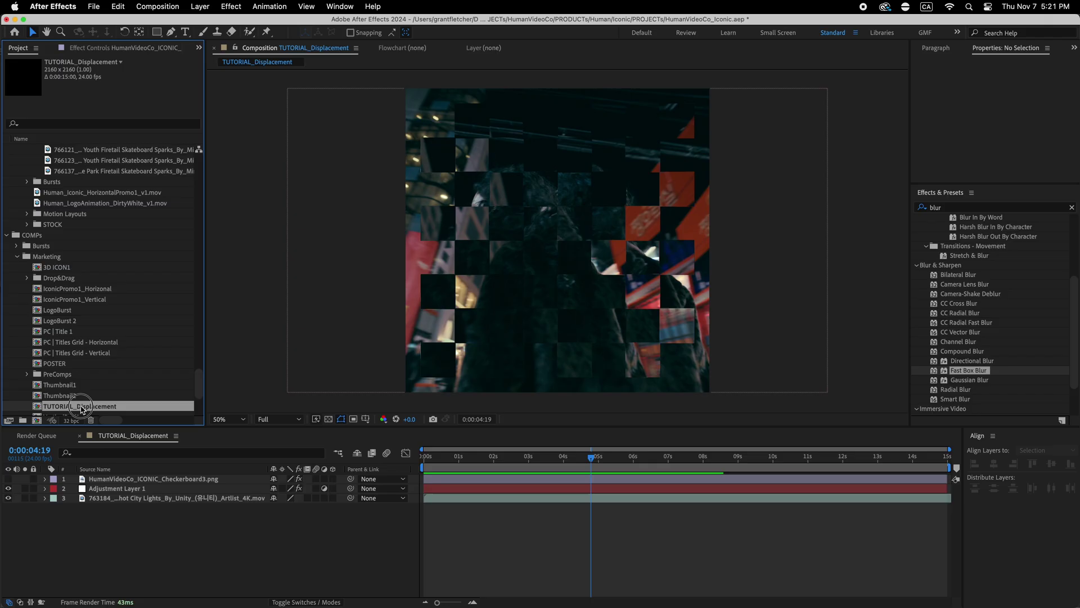
drag(80, 408, 36, 420)
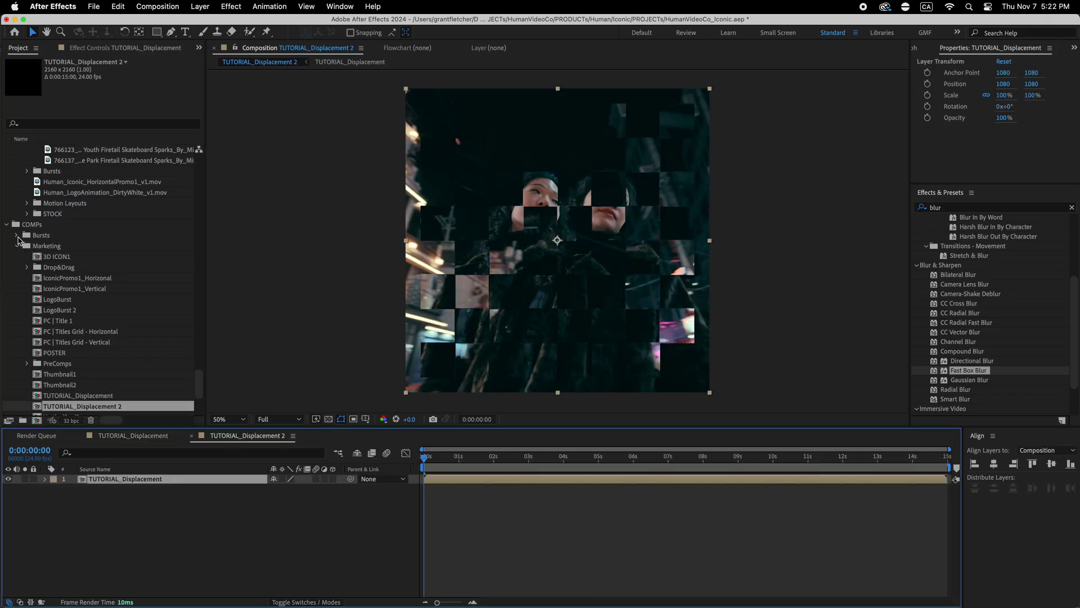
click(7, 224)
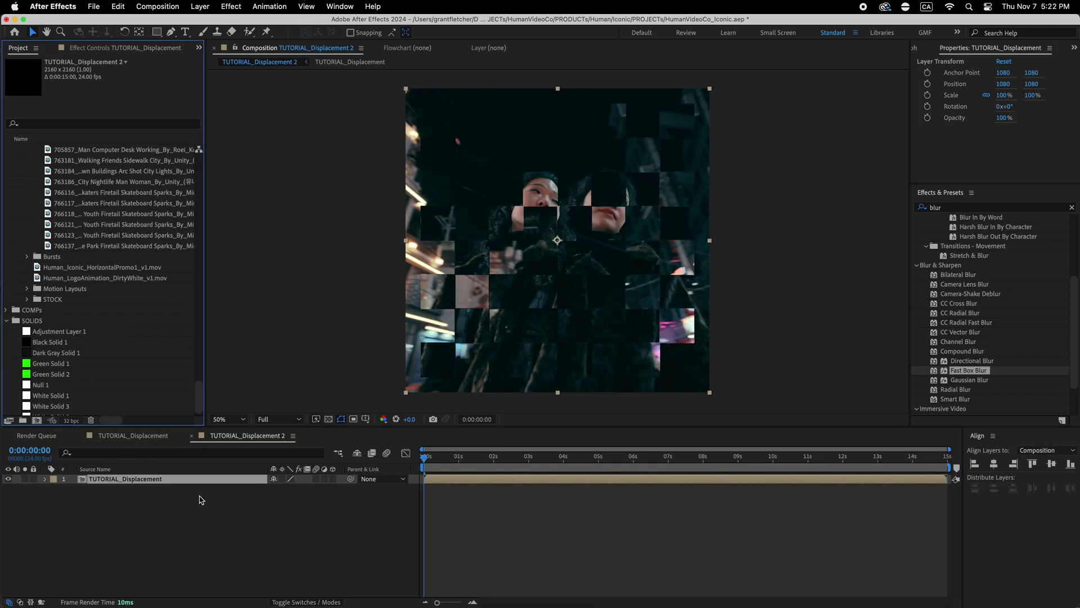
Set the new composition's size to 3840 × 2160.
click(157, 7)
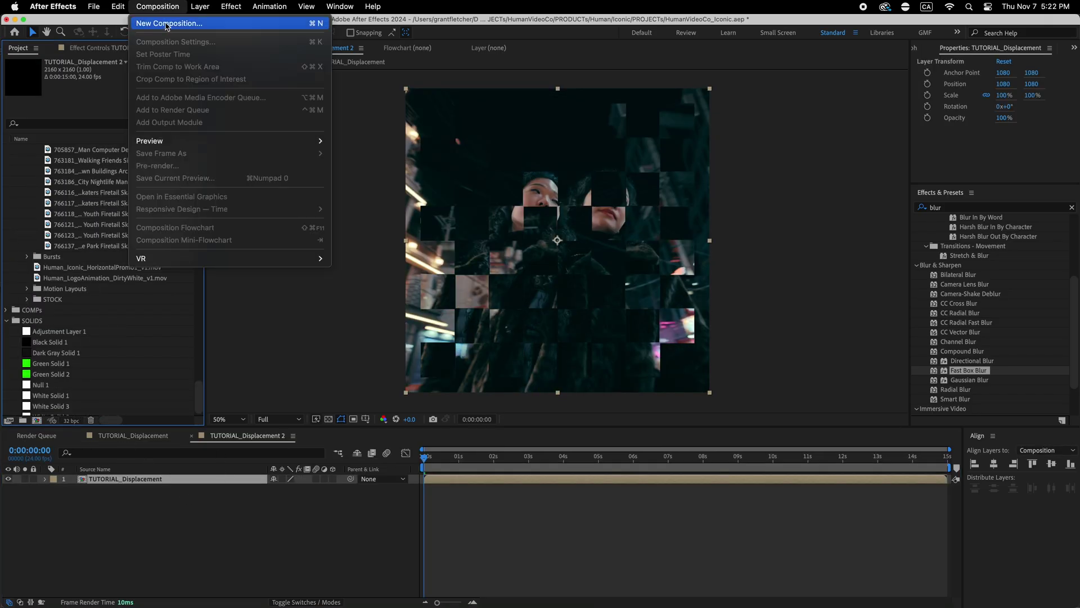
click(149, 501)
click(147, 6)
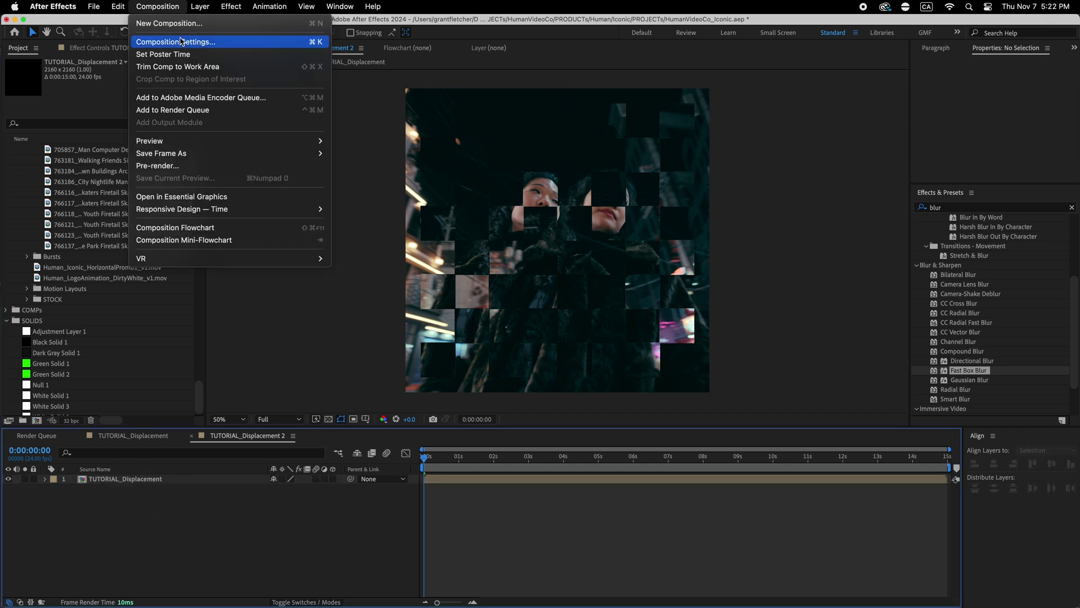
click(181, 41)
click(149, 246)
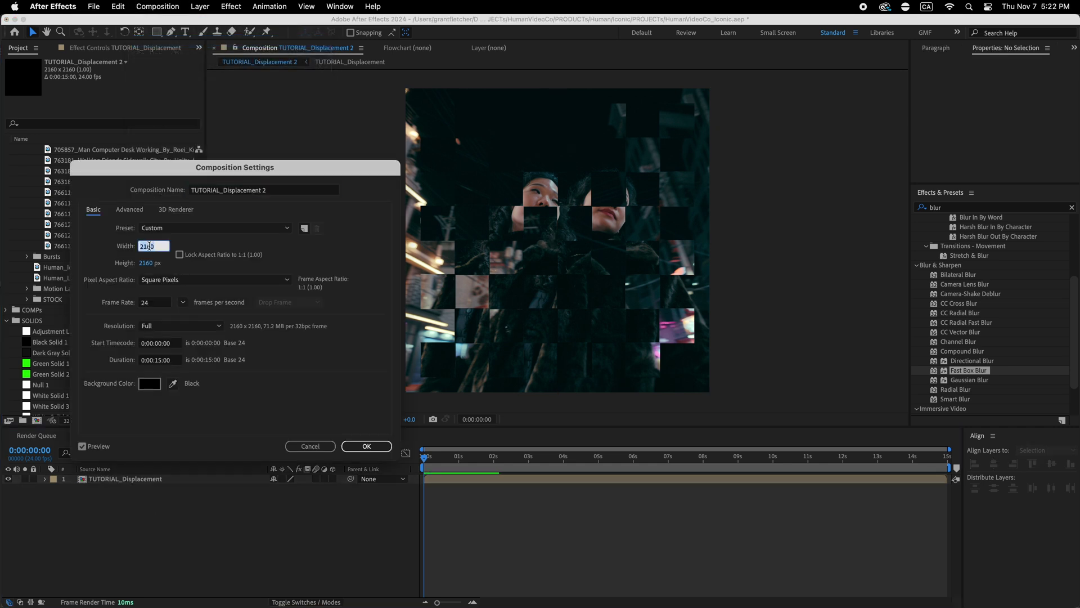
text(3840)
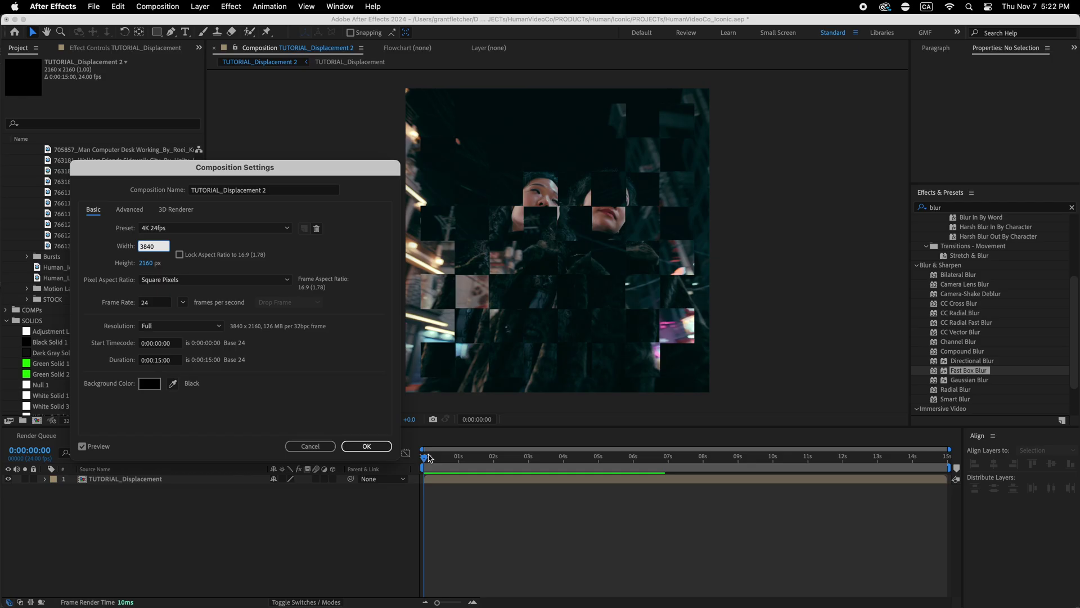
click(383, 449)
Scale the nested comp layer down to about 82%.
click(129, 479)
key(s)
drag(307, 489, 299, 491)
Draw a rectangular mask over the nested comp and scrub the first second to preview.
click(157, 32)
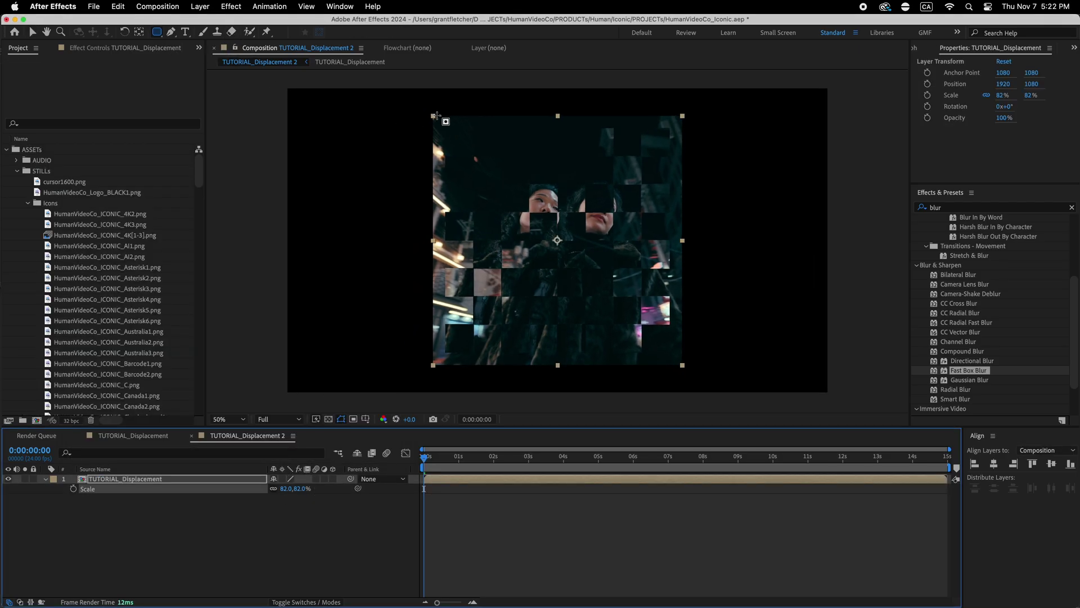
key(v)
click(156, 32)
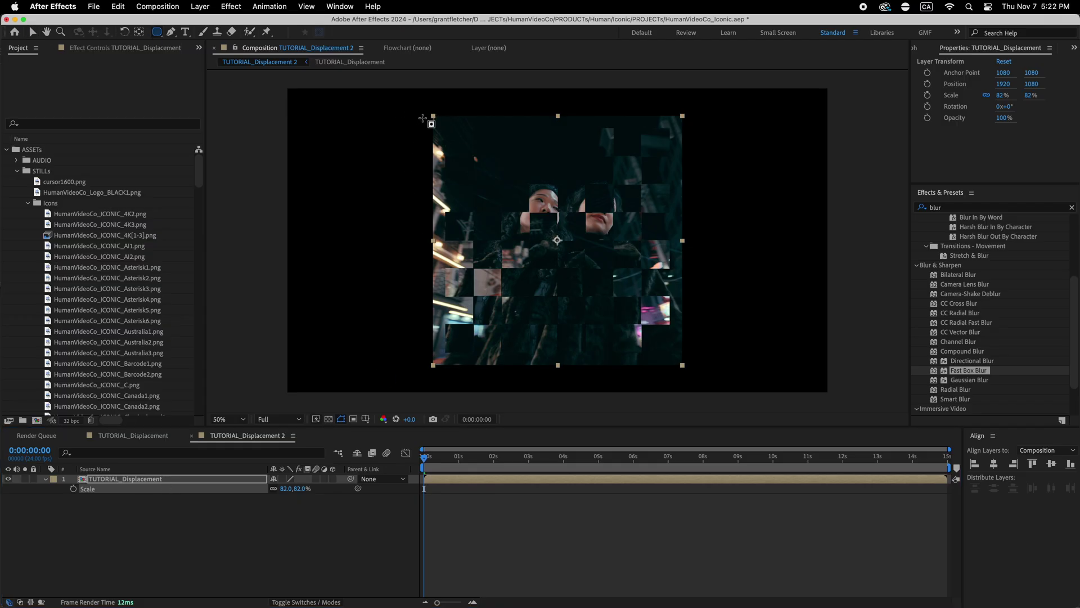
drag(434, 117, 679, 363)
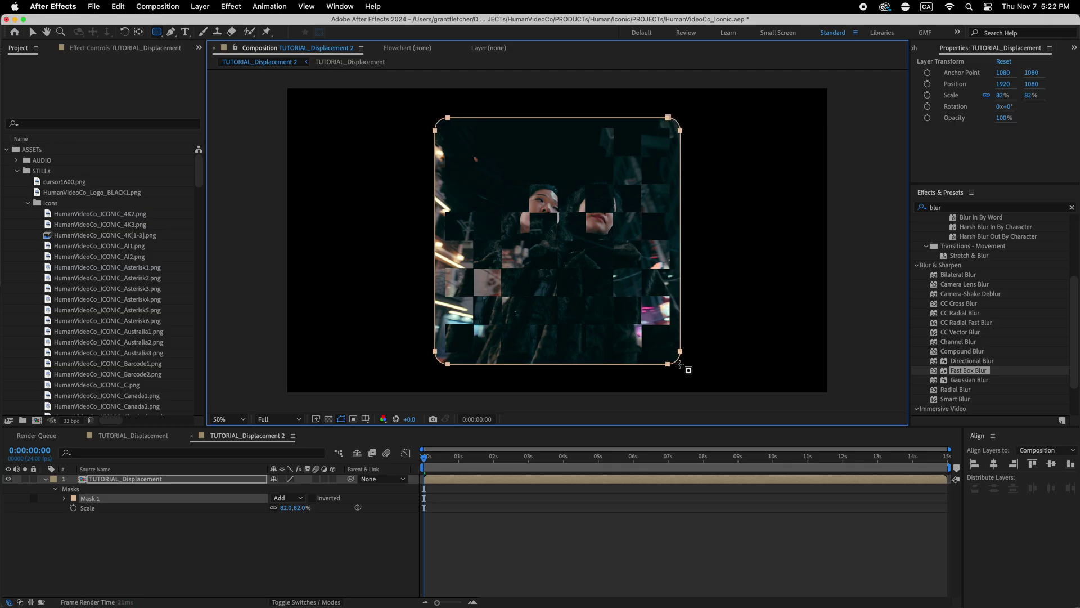
click(265, 544)
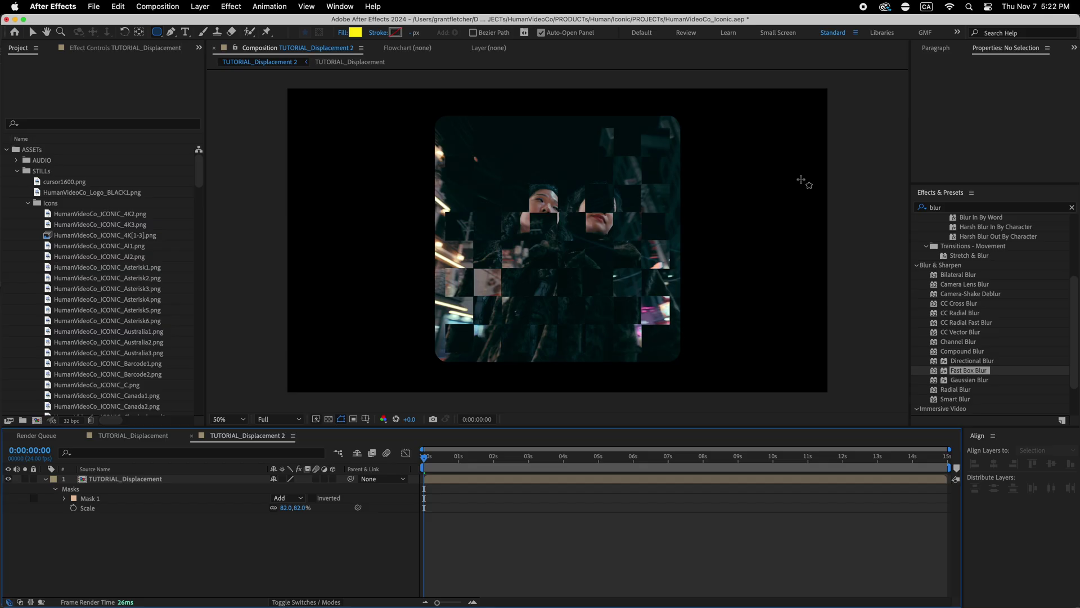
mouse_move(449, 469)
mouse_down()
mouse_move(506, 458)
mouse_move(424, 459)
mouse_move(472, 462)
mouse_move(436, 465)
mouse_up()
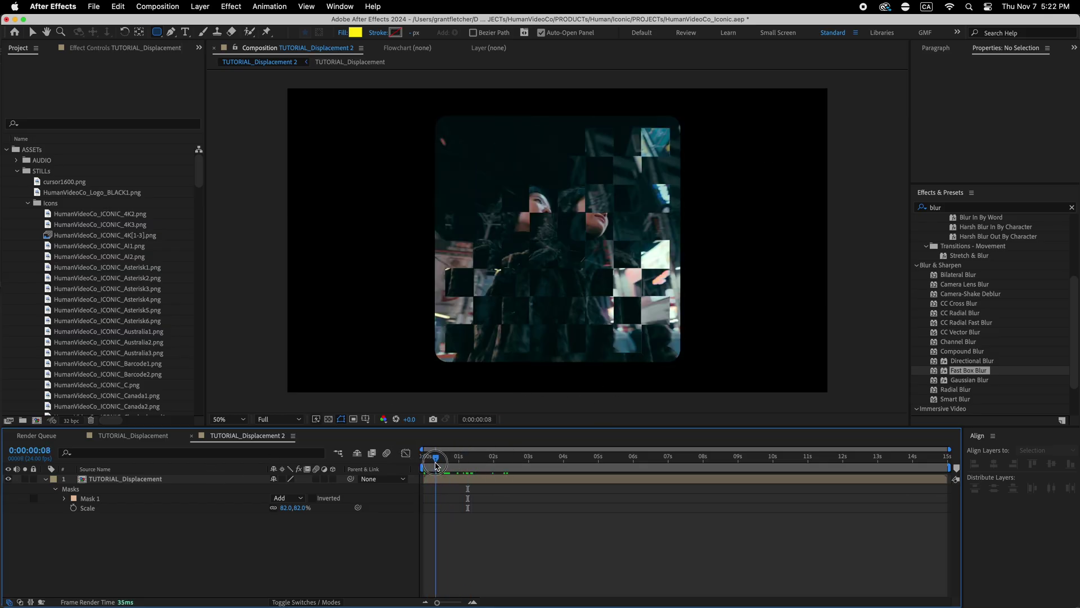
Add a text layer reading 'SEOUL' in the comp frame.
click(188, 35)
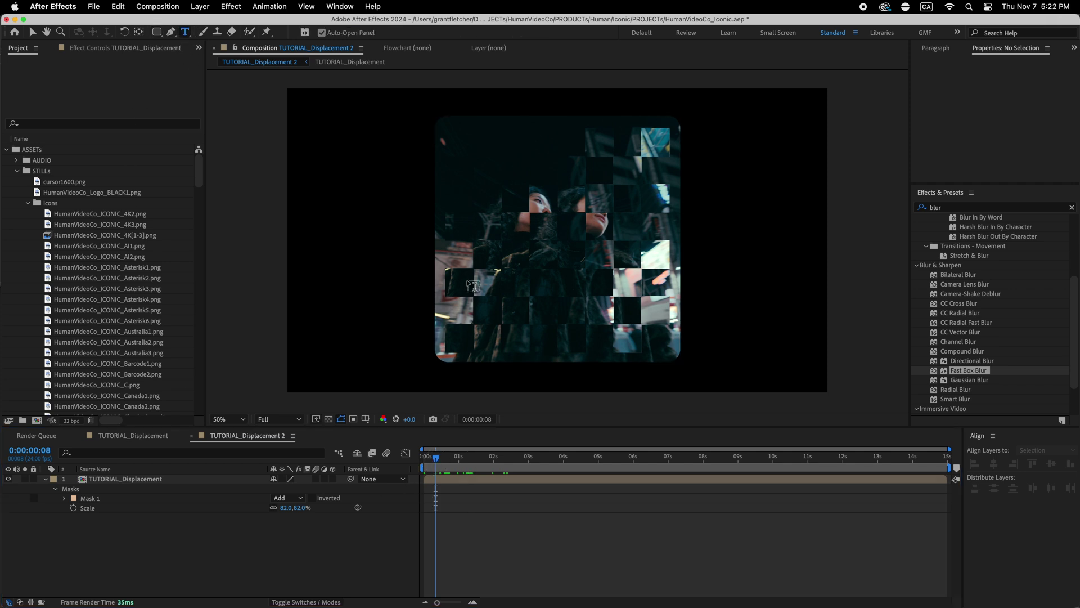
click(507, 262)
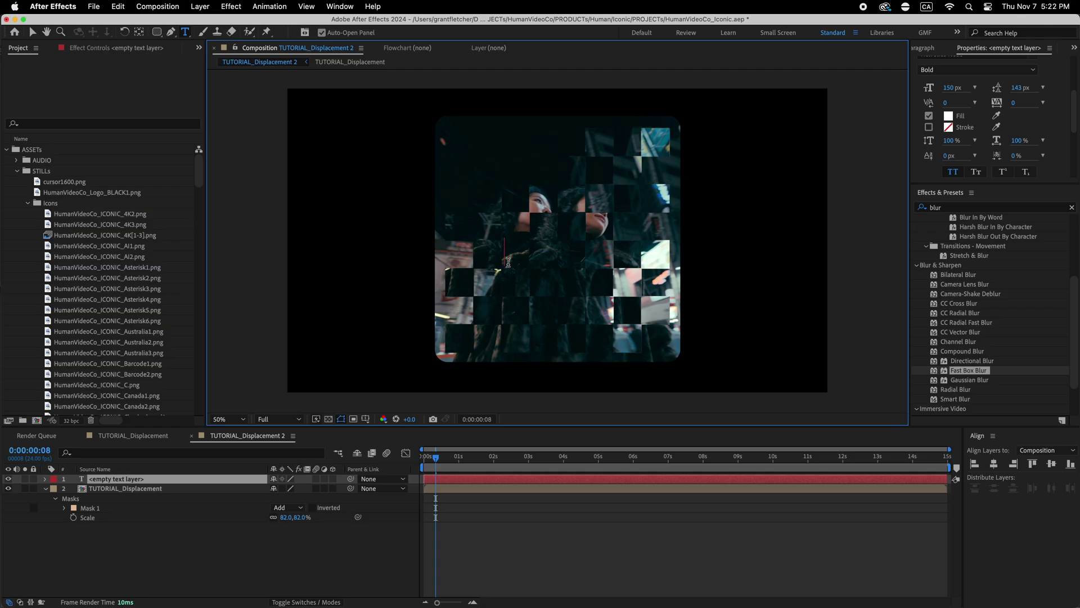
text(SEOUL)
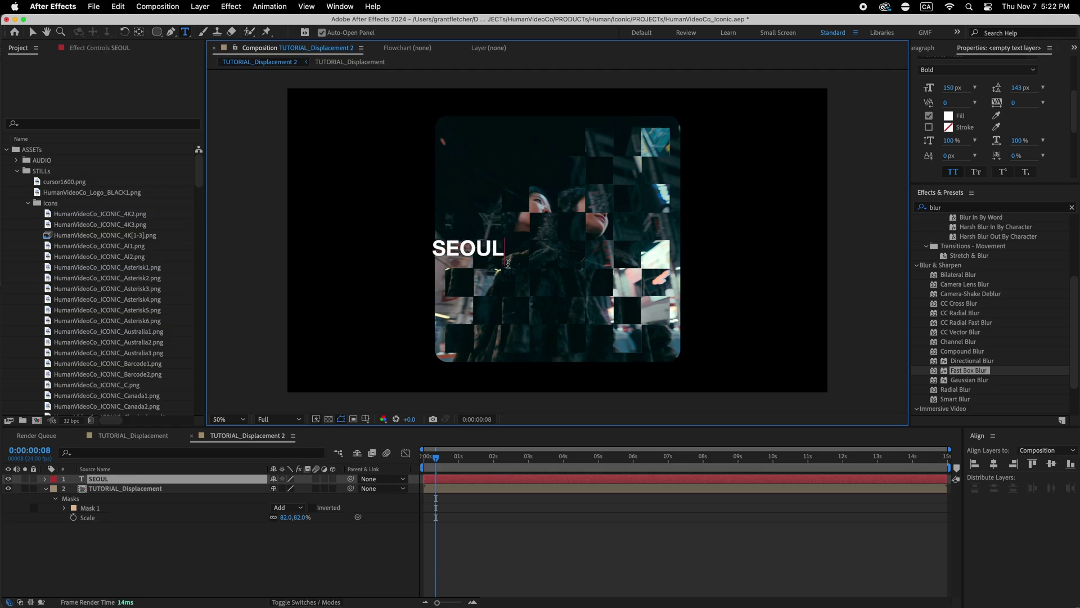
key(Escape)
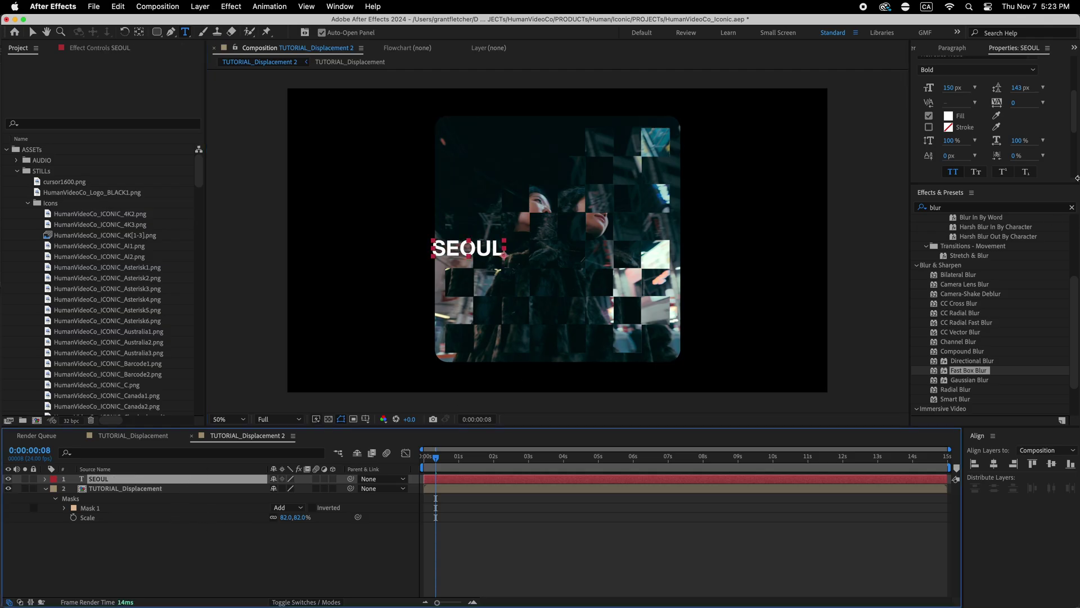
Centre the SEOUL text horizontally and vertically, then scrub the preview to frame 16.
drag(1075, 125, 1071, 163)
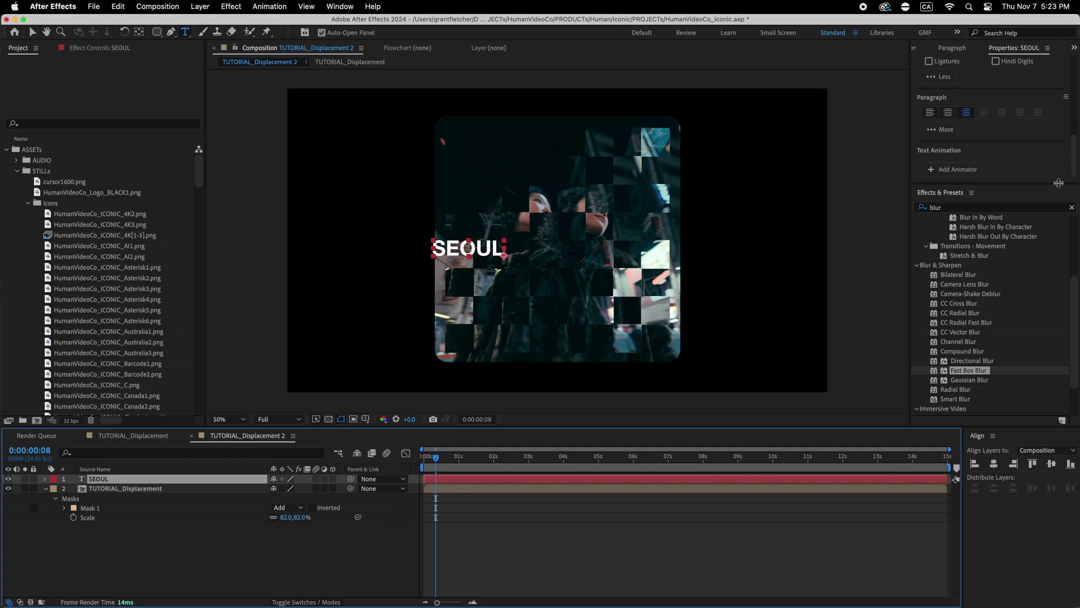
click(995, 464)
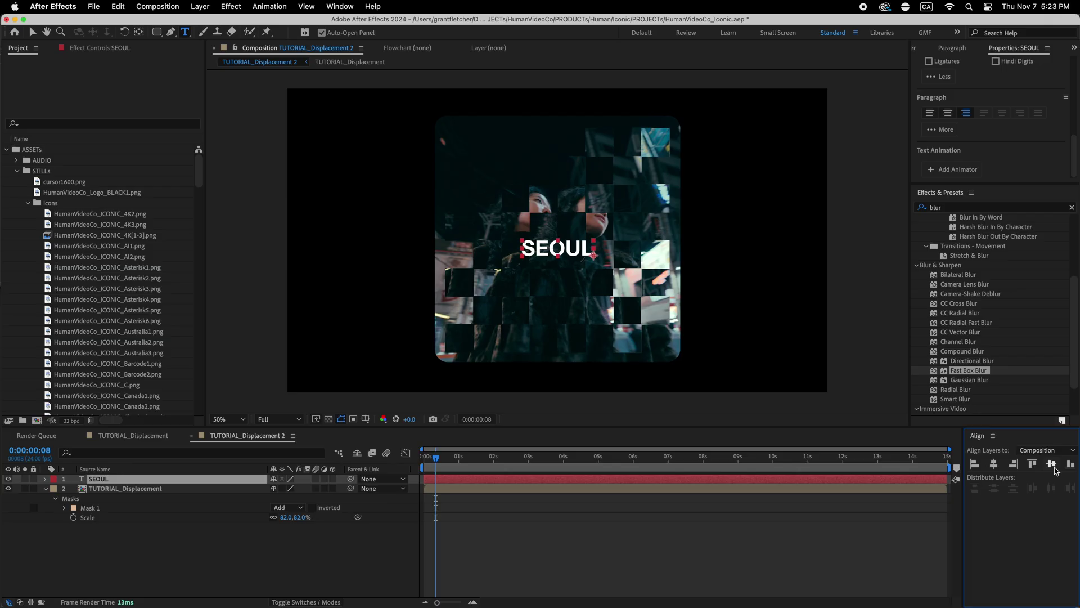
click(1051, 464)
click(489, 558)
drag(453, 462, 413, 462)
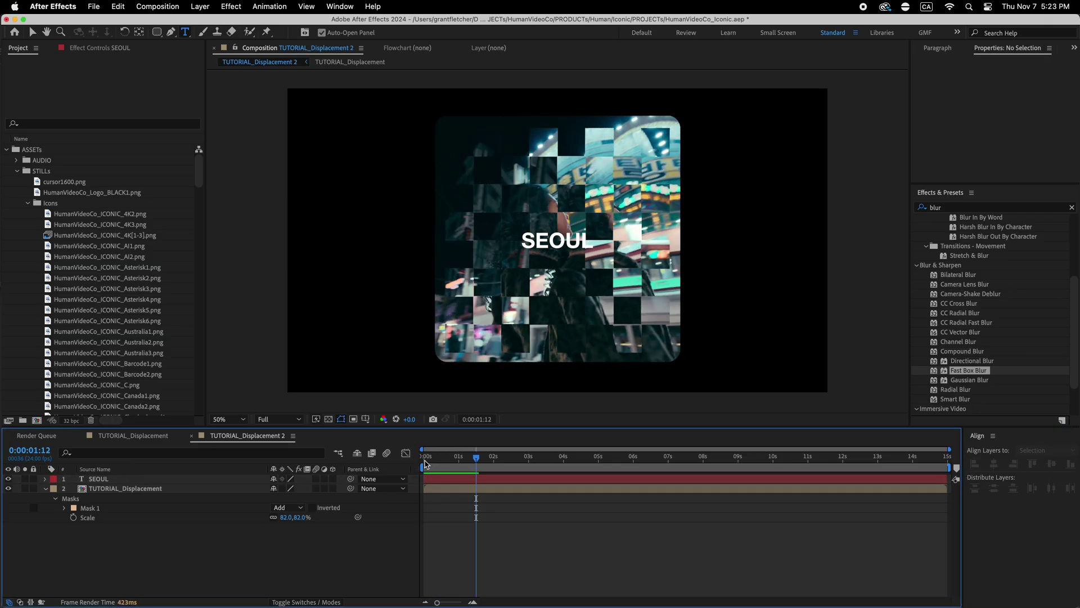
click(448, 469)
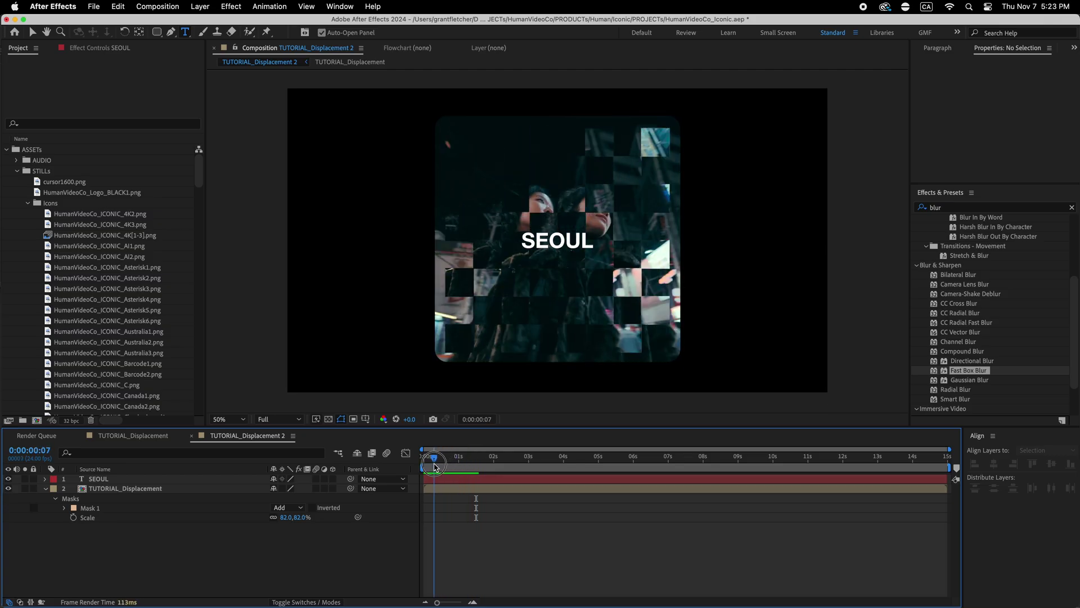
Resize the TUTORIAL_Displacement composition to 1920×1080.
click(163, 437)
click(158, 6)
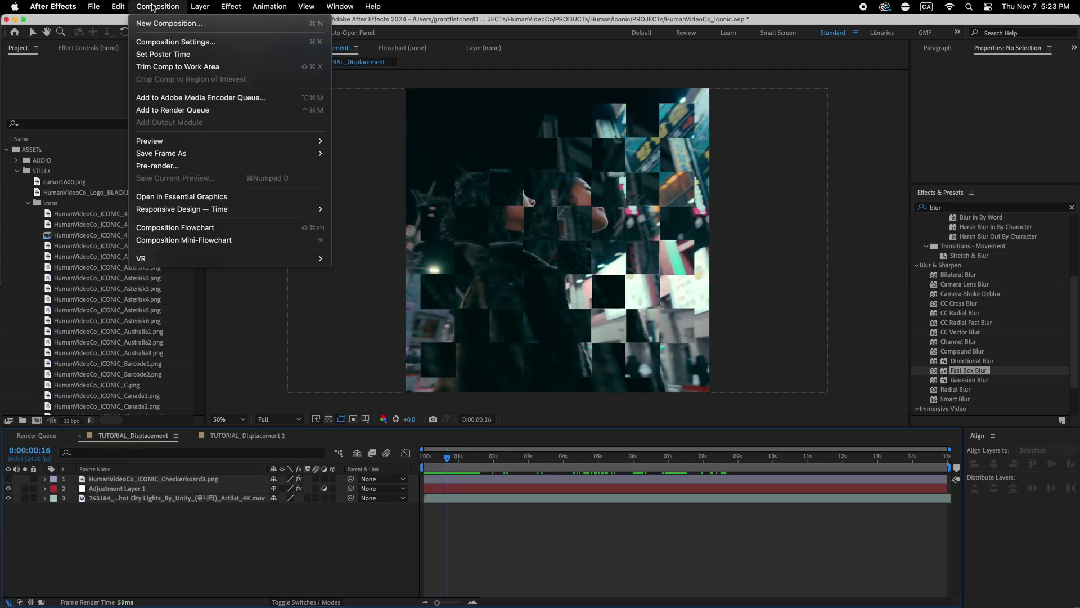
click(166, 41)
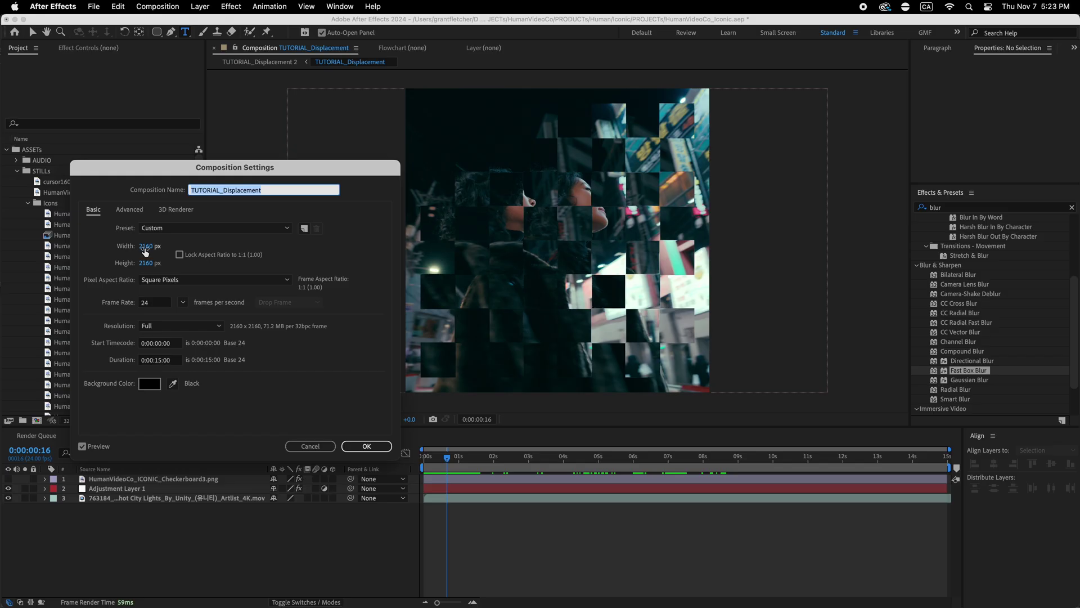
click(145, 248)
text(1920)
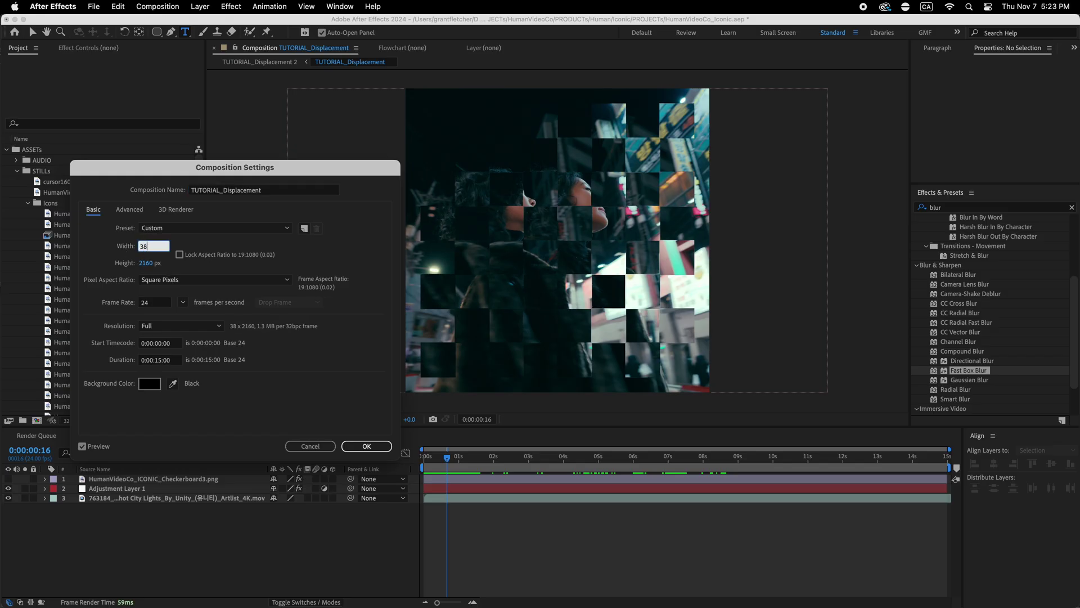
key(Tab)
text(1080)
key(Return)
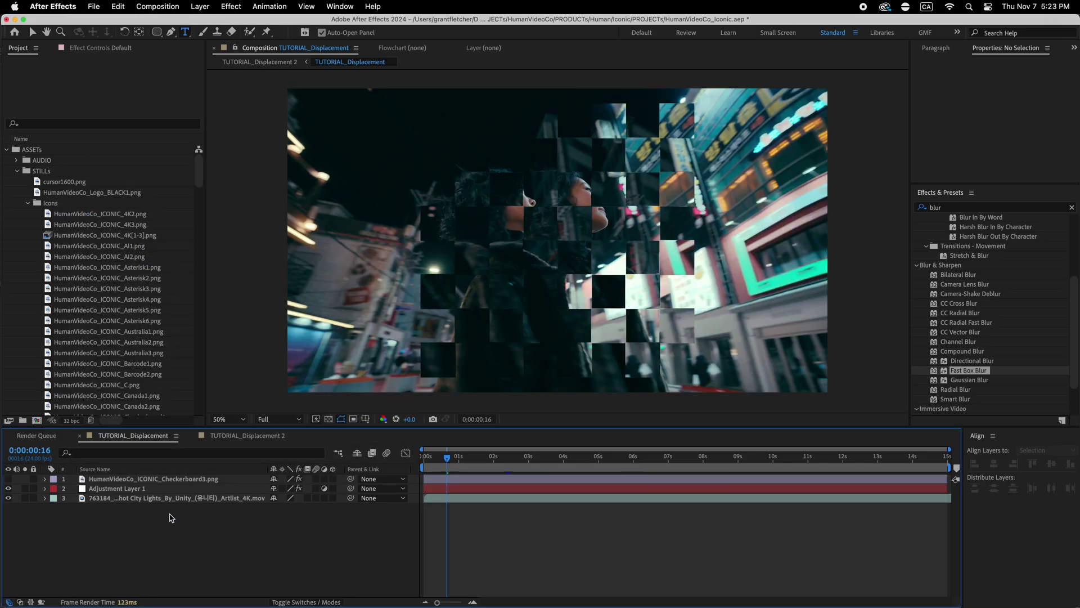
Replace the checkerboard map layer with the Barcode2 image.
click(190, 480)
click(160, 332)
click(140, 353)
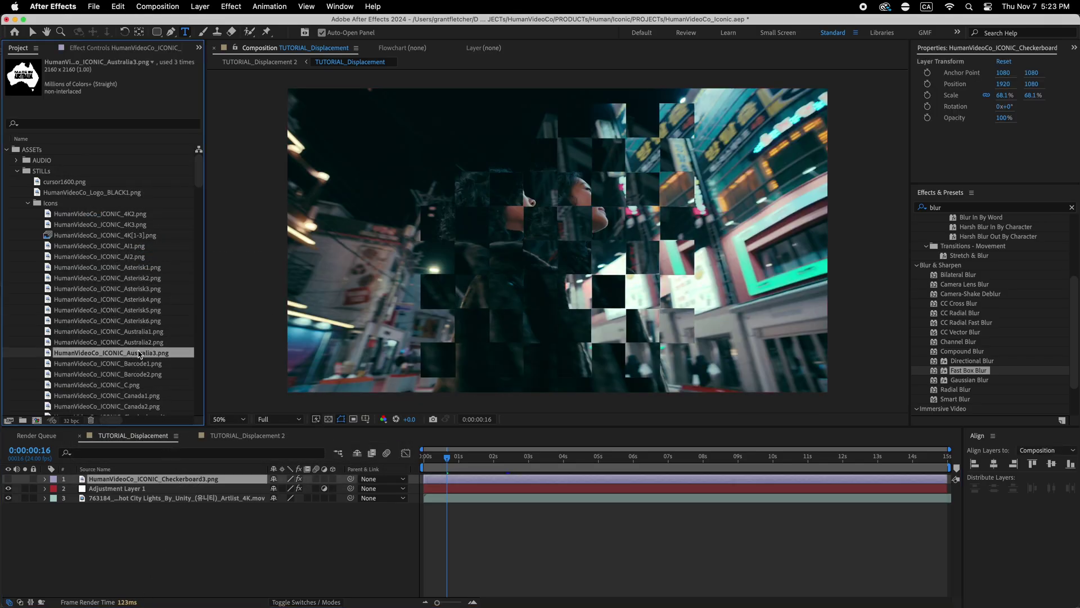
click(135, 363)
click(135, 385)
click(135, 374)
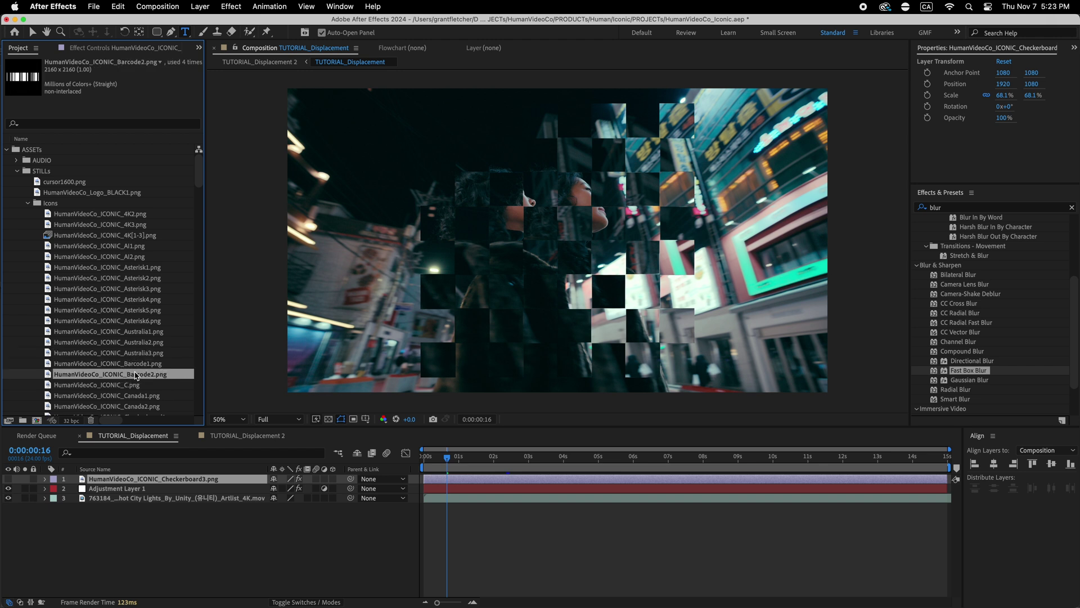
drag(145, 376, 163, 479)
Inspect the adjustment layer's Displacement Map settings and the barcode layer's blur.
click(162, 489)
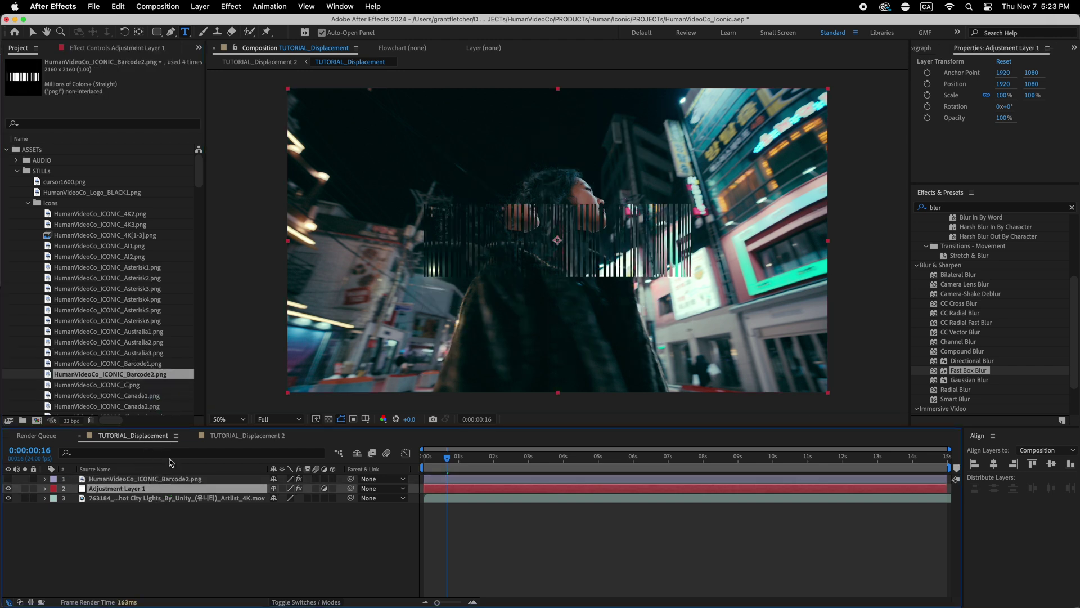
click(137, 46)
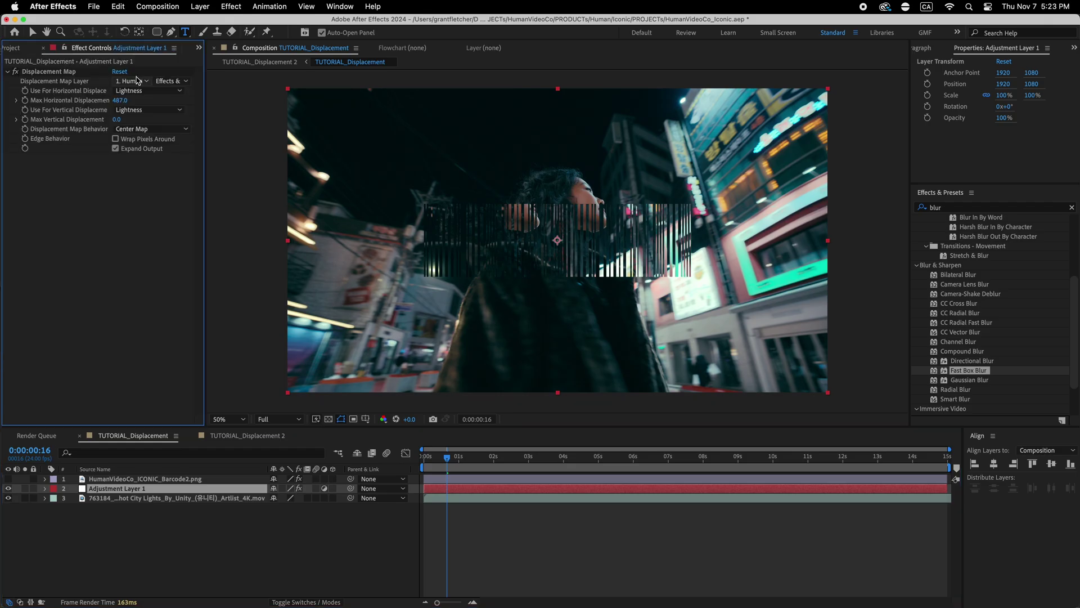
click(146, 479)
Lower Barcode2's Fast Box Blur radius to 12 and scrub to about 0:00:02:15.
click(51, 71)
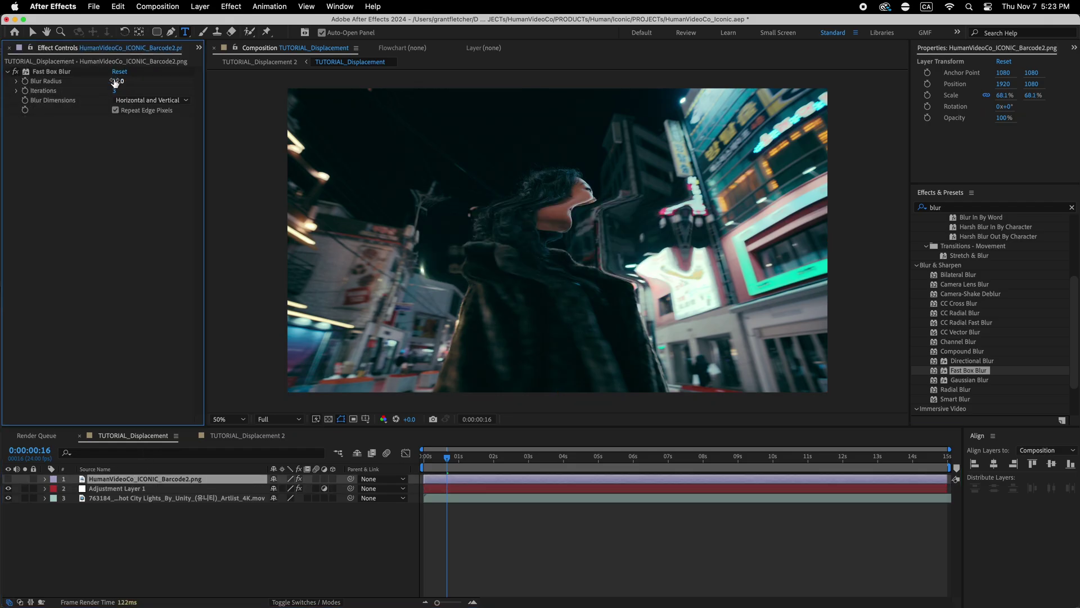
drag(113, 82, 89, 79)
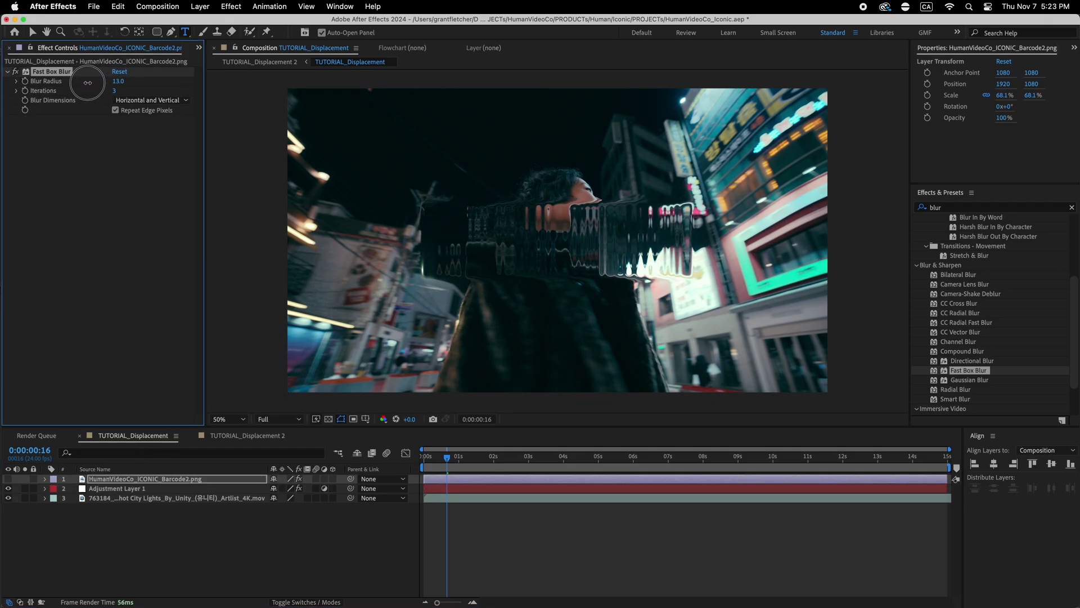
drag(447, 452, 516, 467)
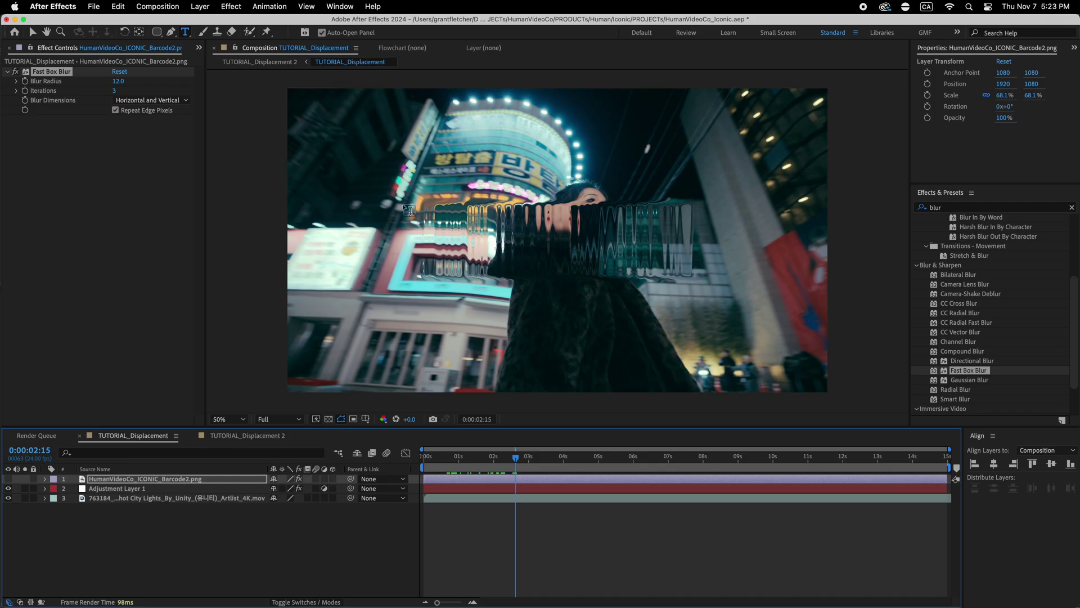
Precompose the barcode layer into its own comp.
key(v)
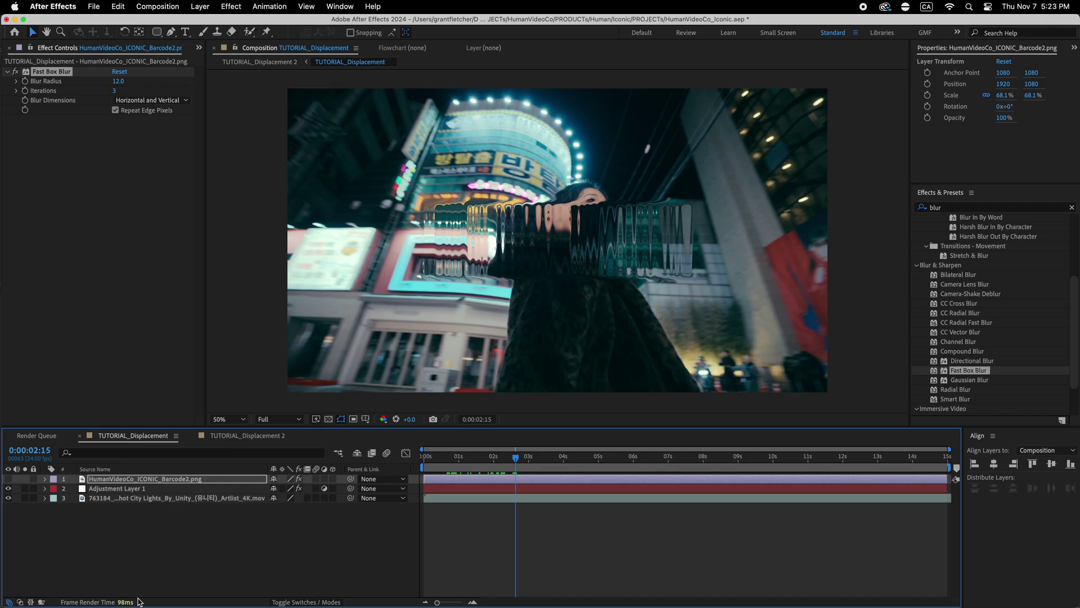
click(199, 483)
key(super+shift+c)
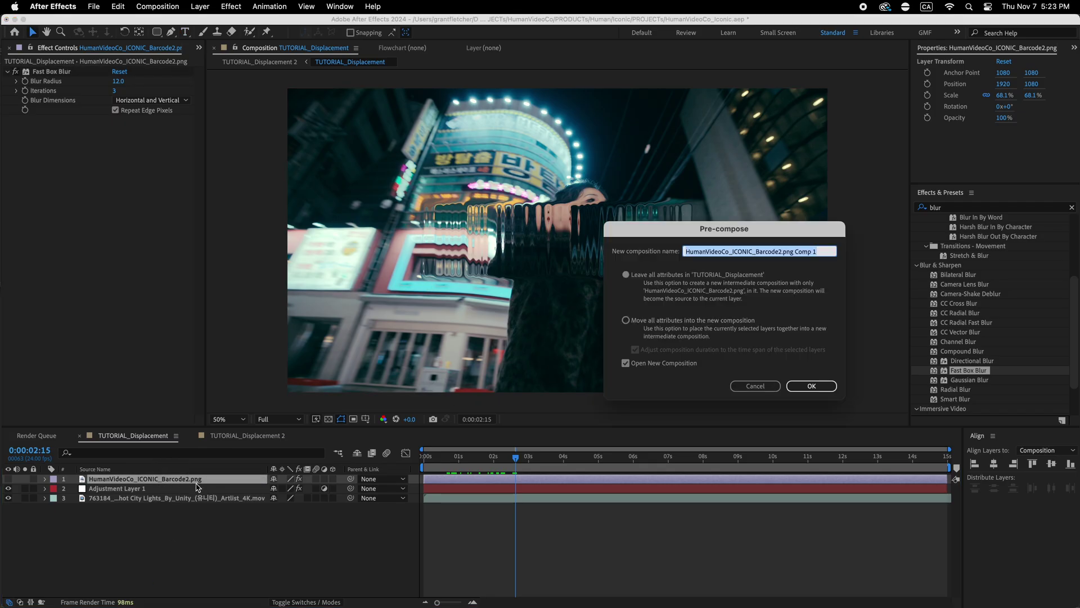
key(Return)
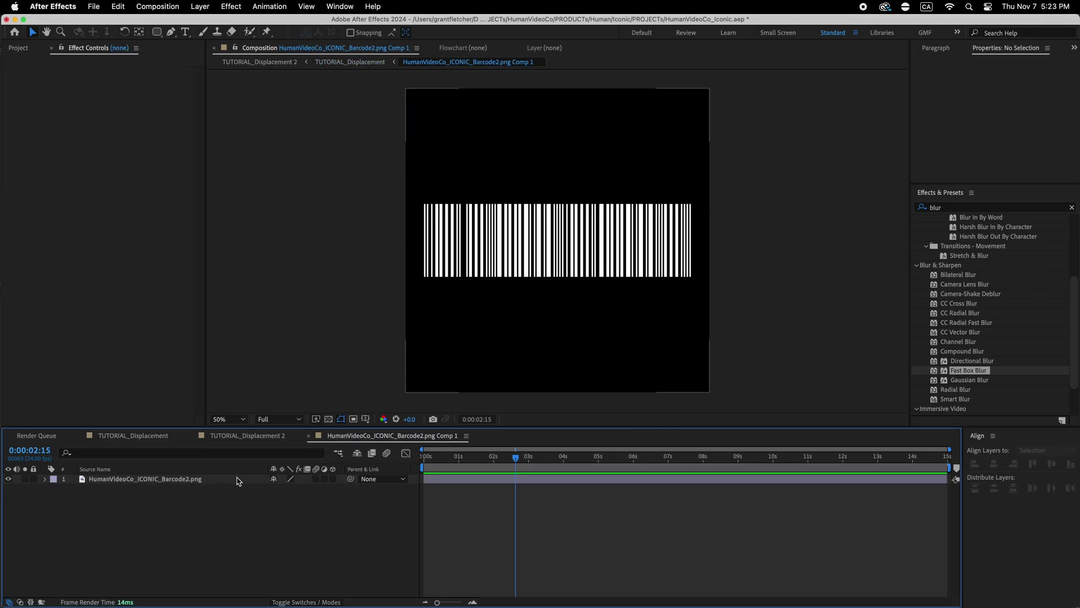
Stretch the barcode in the precomp to 116.3% × 485.9%.
click(217, 482)
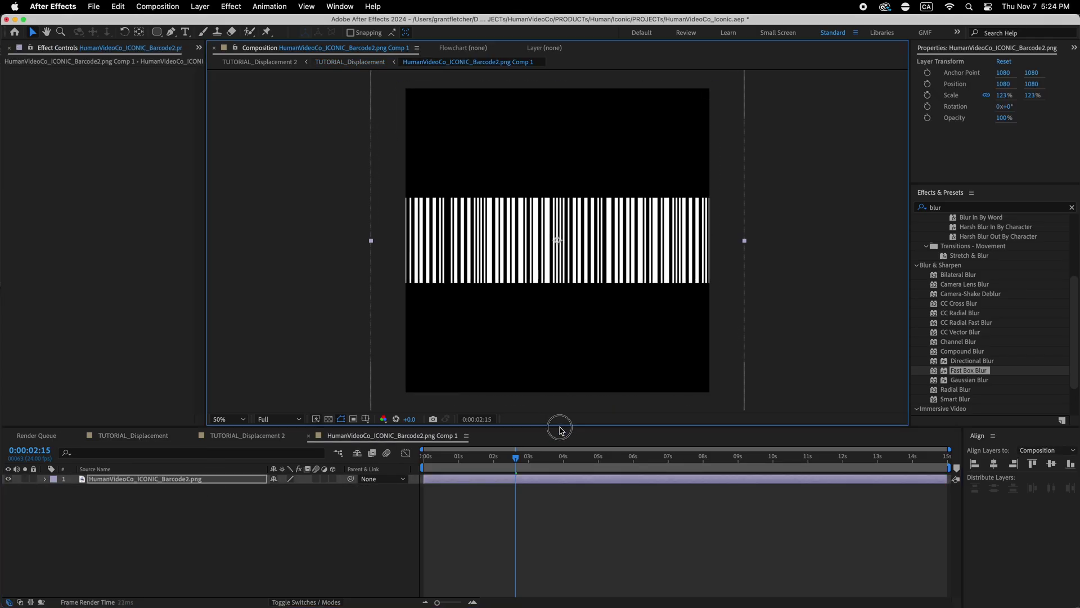
drag(557, 392, 566, 603)
key(comma)
key(comma)
key(comma)
drag(558, 332, 562, 427)
drag(596, 241, 601, 242)
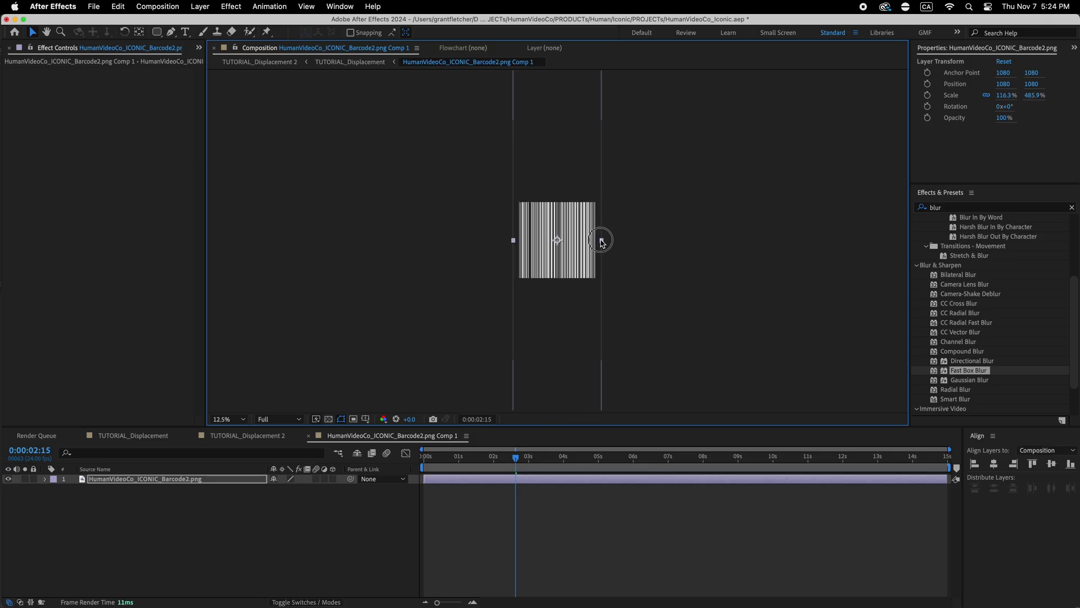
Check the stretched glitch in TUTORIAL_Displacement, then reopen the barcode precomp.
click(254, 437)
click(133, 435)
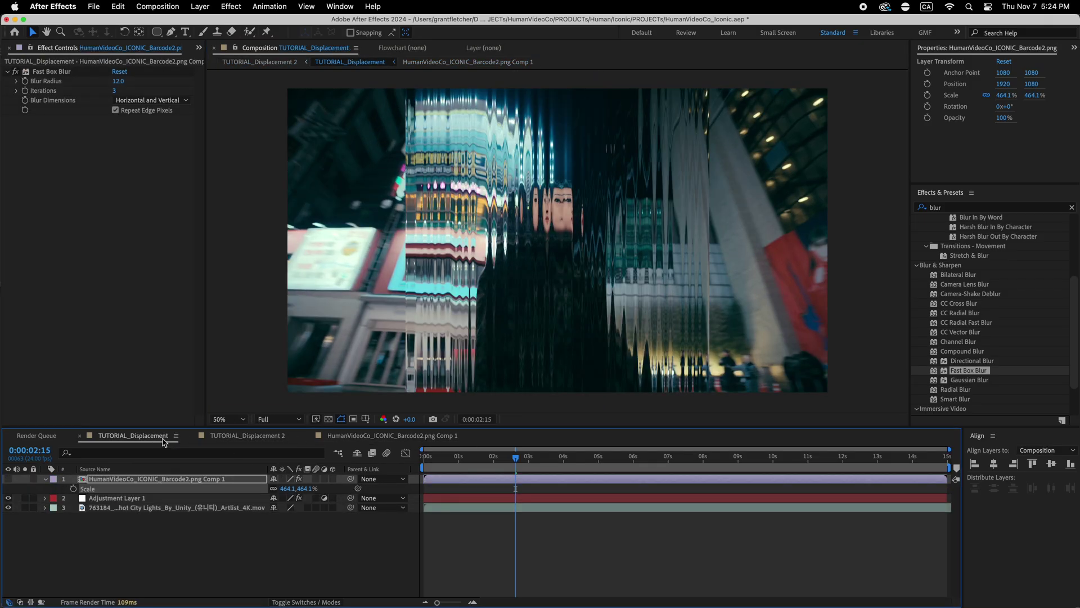
drag(470, 460, 504, 470)
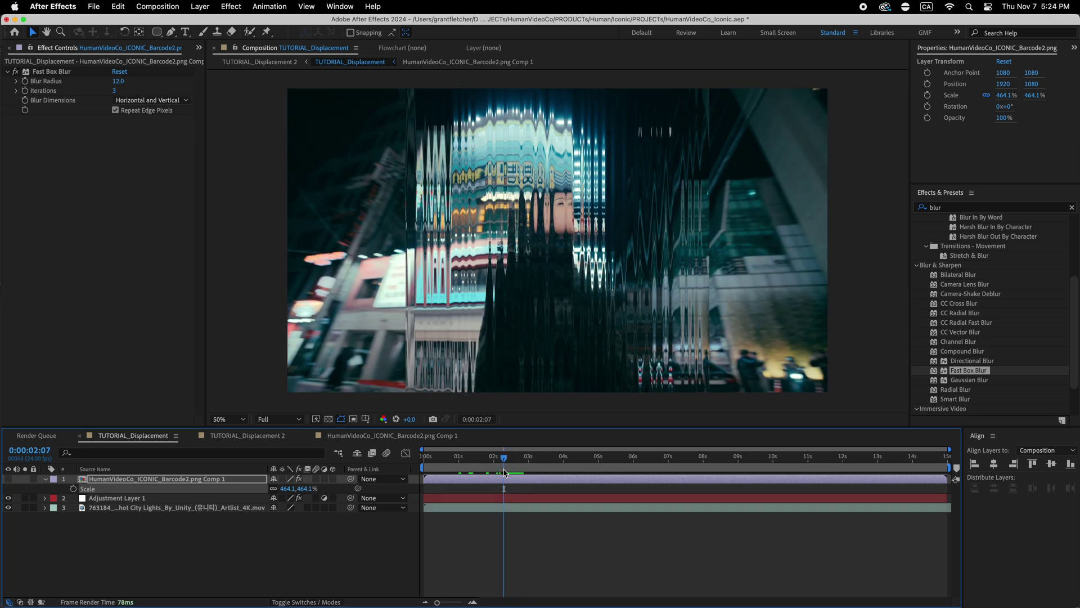
double_click(242, 479)
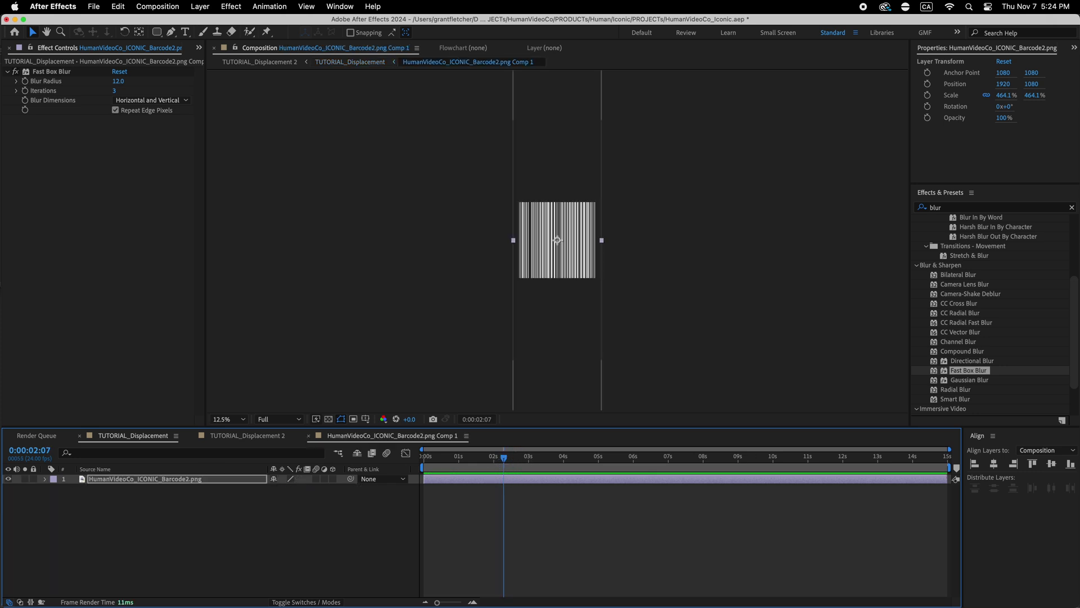
Set the barcode precomp's width to 3840 px.
click(170, 5)
click(175, 43)
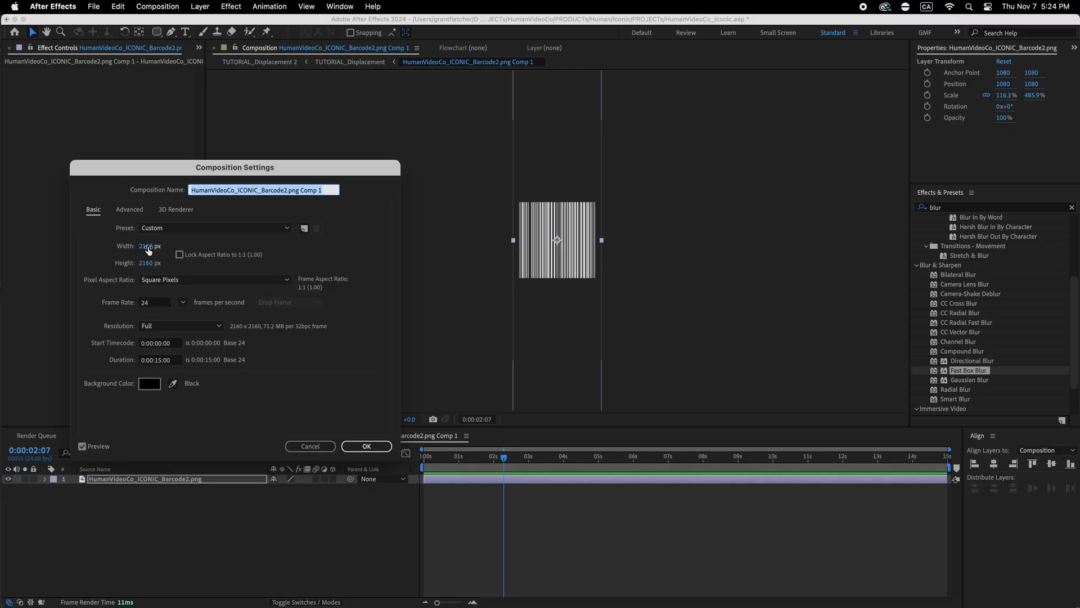
click(147, 248)
text(3840)
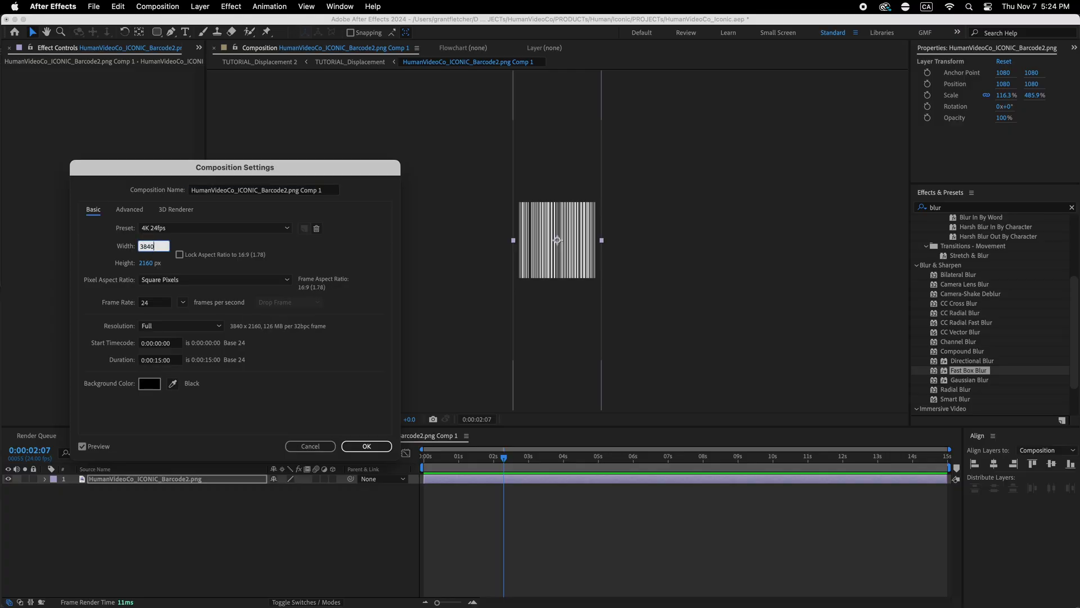
click(371, 446)
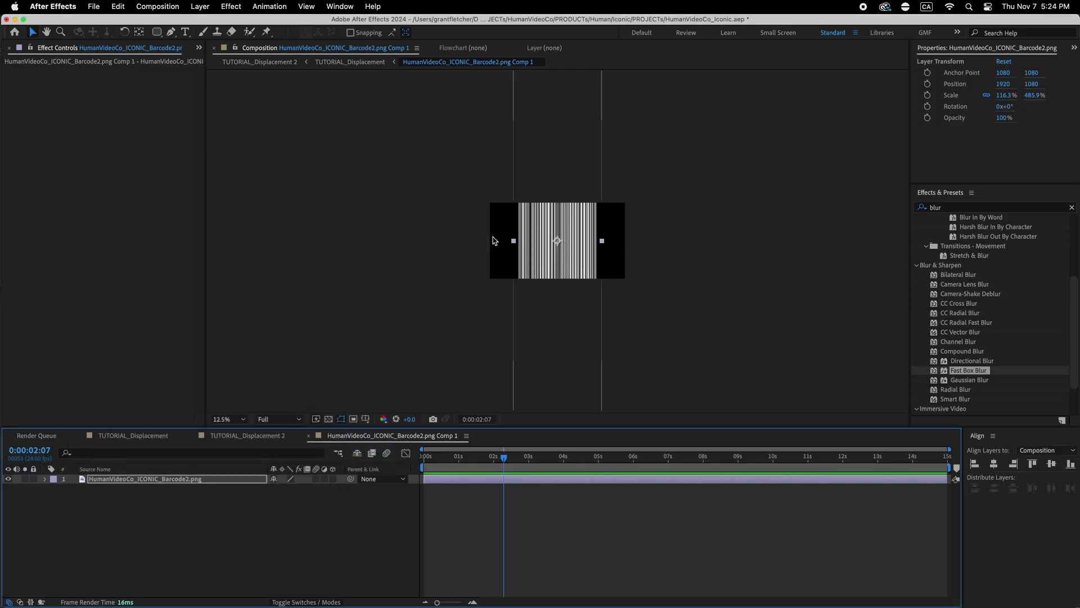
Widen the barcode to 205.2% and preview the streaked footage in TUTORIAL_Displacement.
drag(513, 241, 480, 241)
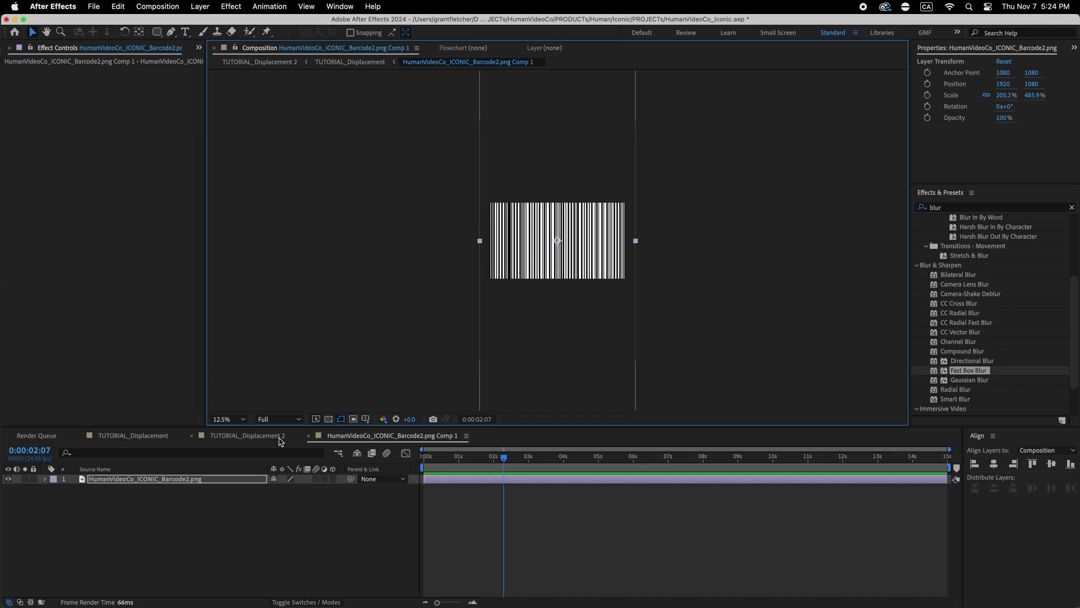
click(187, 437)
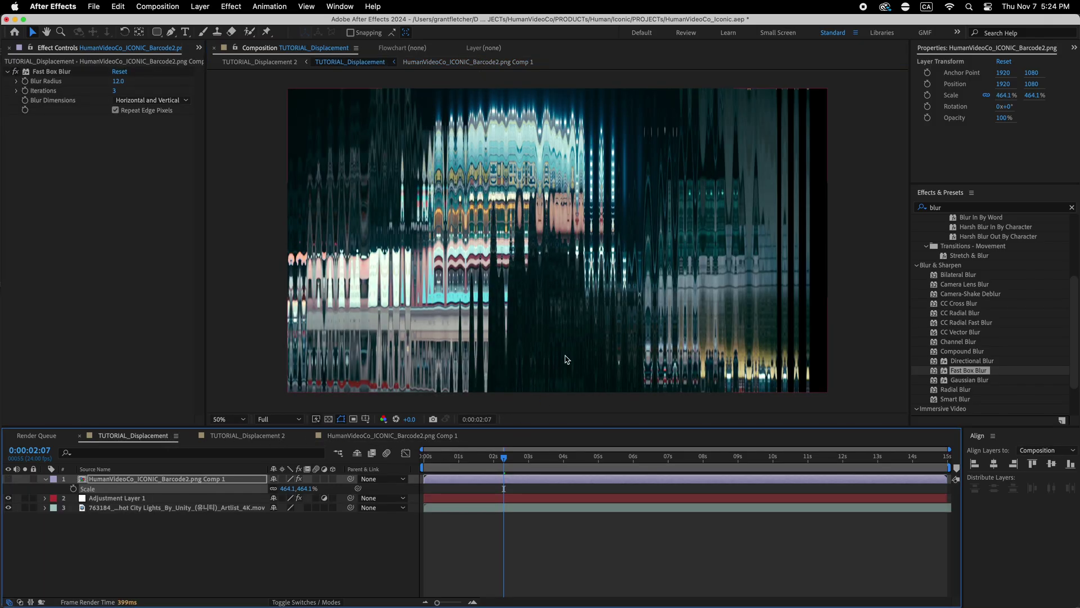
mouse_move(484, 457)
mouse_down()
mouse_move(423, 458)
mouse_move(487, 468)
mouse_up()
key(space)
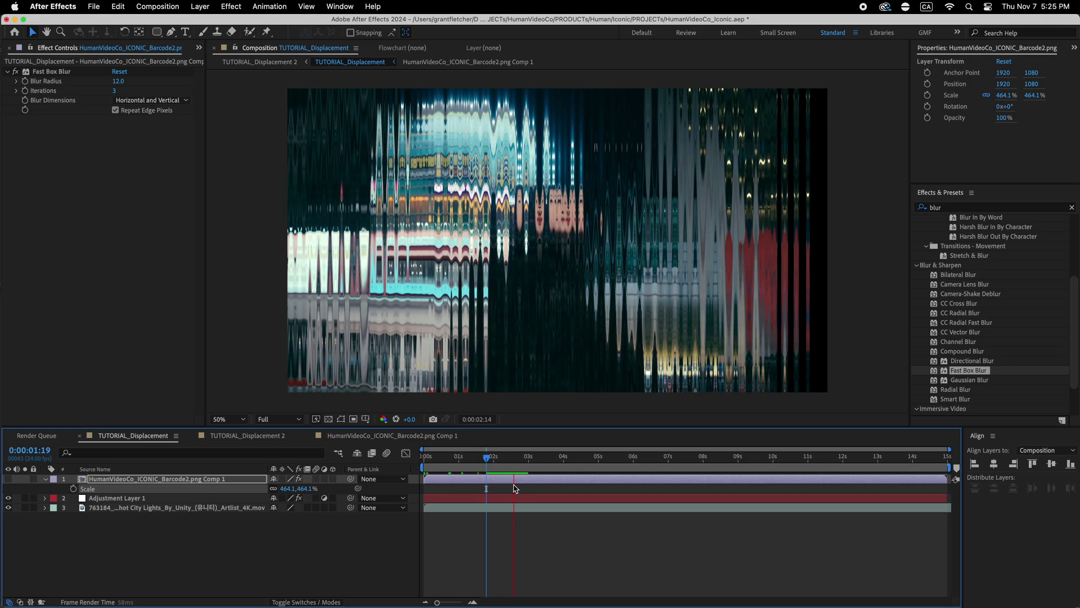
Lower Adjustment Layer 1's Displacement Map Max Horizontal Displacement to 130.
click(206, 499)
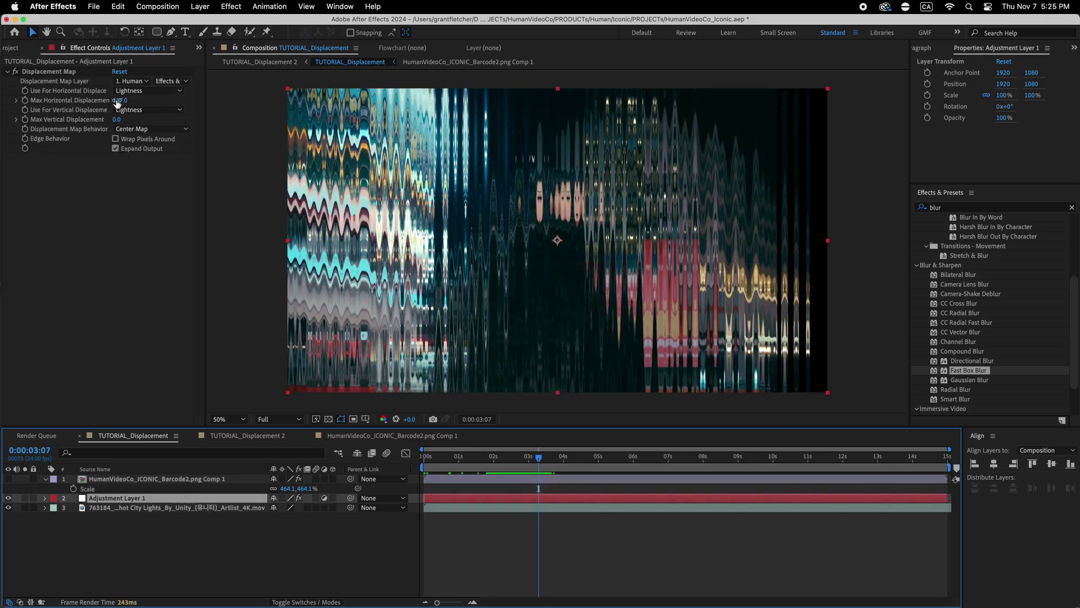
drag(121, 103, 43, 131)
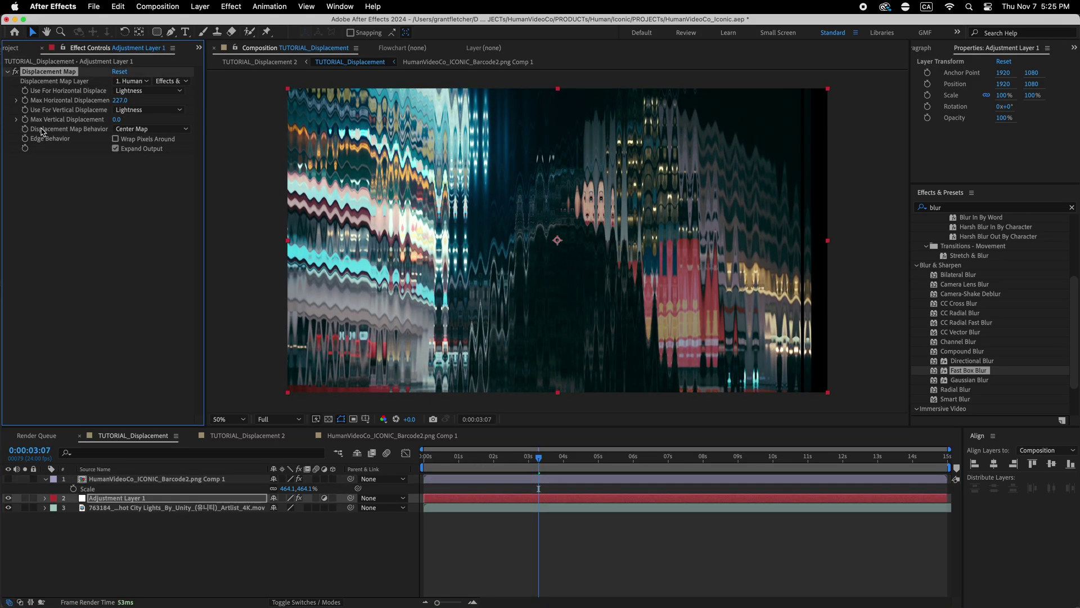
mouse_move(115, 100)
mouse_down()
mouse_move(90, 105)
mouse_move(136, 101)
mouse_move(87, 102)
mouse_move(79, 115)
mouse_move(1, 129)
mouse_move(175, 136)
mouse_move(150, 138)
mouse_move(159, 137)
mouse_up()
Set the precomp's Fast Box Blur to Vertical dimensions with radius 7.
click(187, 479)
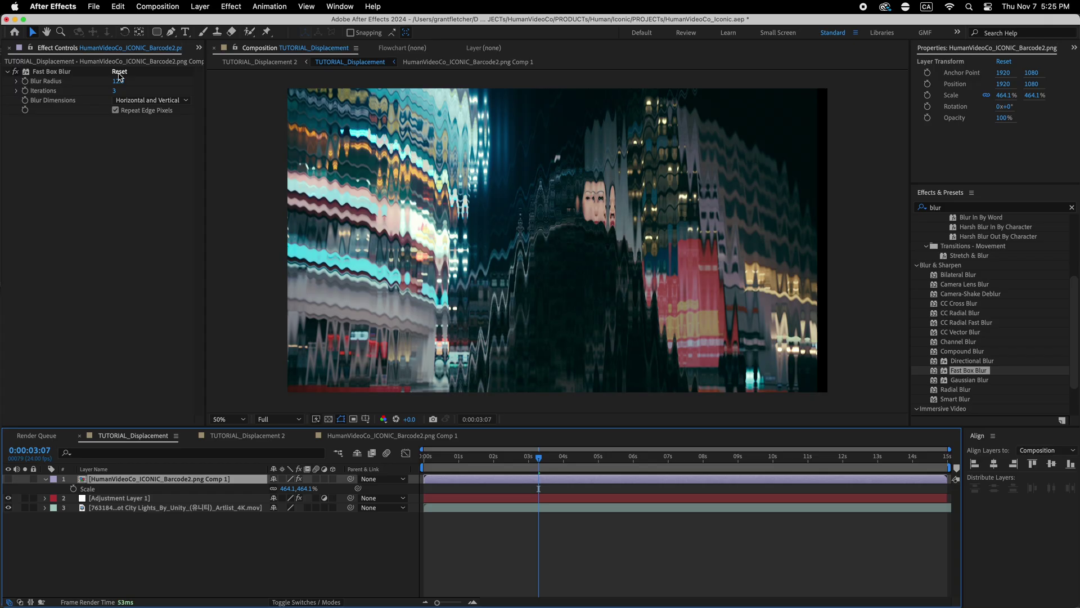
mouse_move(121, 82)
mouse_down()
mouse_move(145, 81)
mouse_move(143, 92)
mouse_move(123, 93)
mouse_move(136, 95)
mouse_up()
click(151, 100)
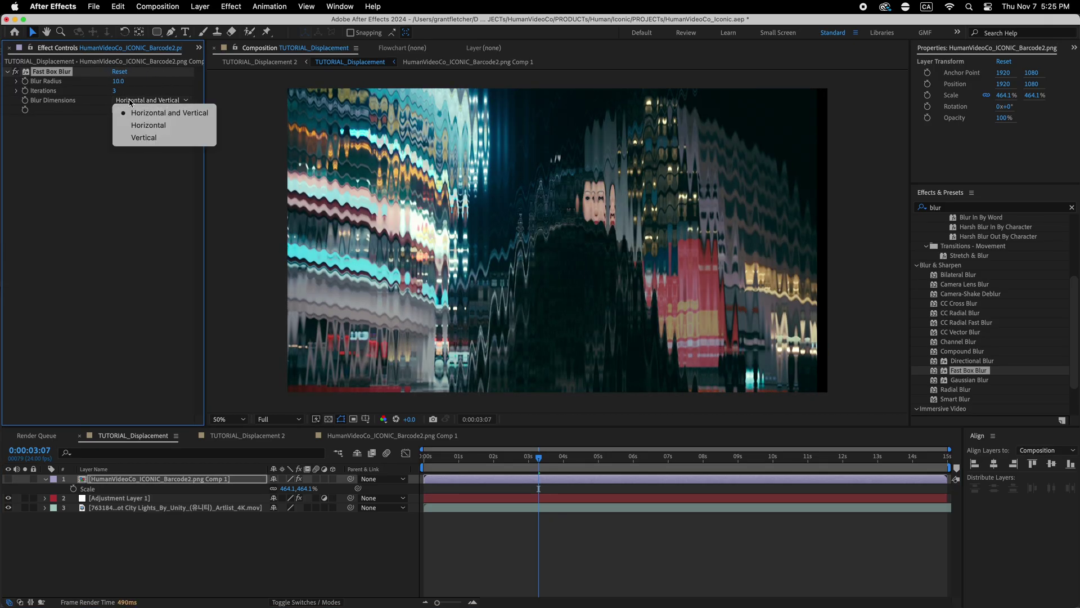
click(144, 138)
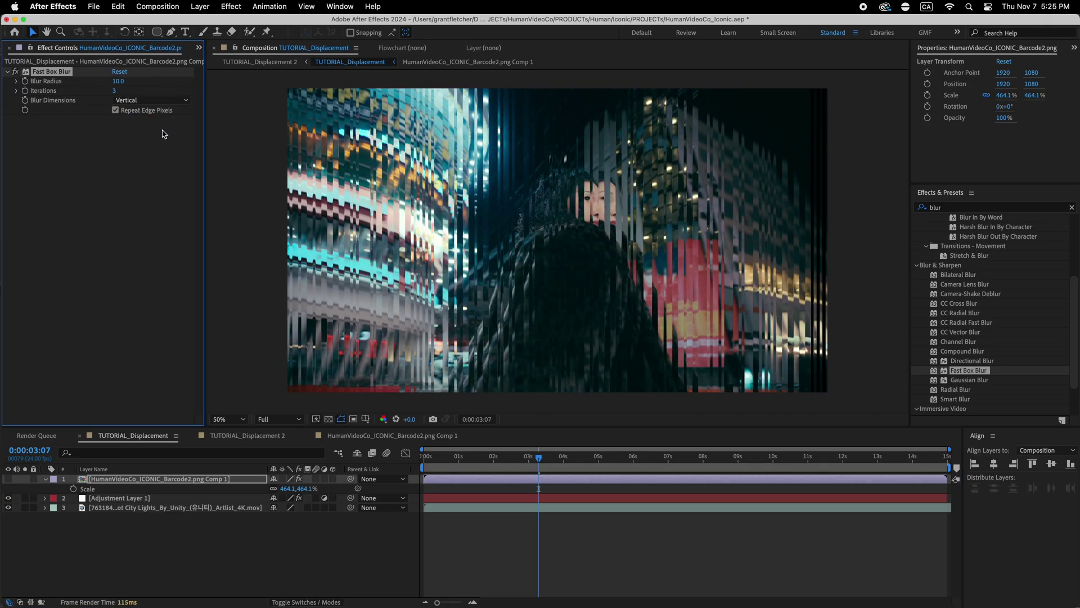
mouse_move(119, 82)
mouse_down()
mouse_move(163, 84)
mouse_move(109, 84)
mouse_up()
Preview the vertical-streak glitch from an earlier frame.
drag(552, 473, 504, 470)
key(space)
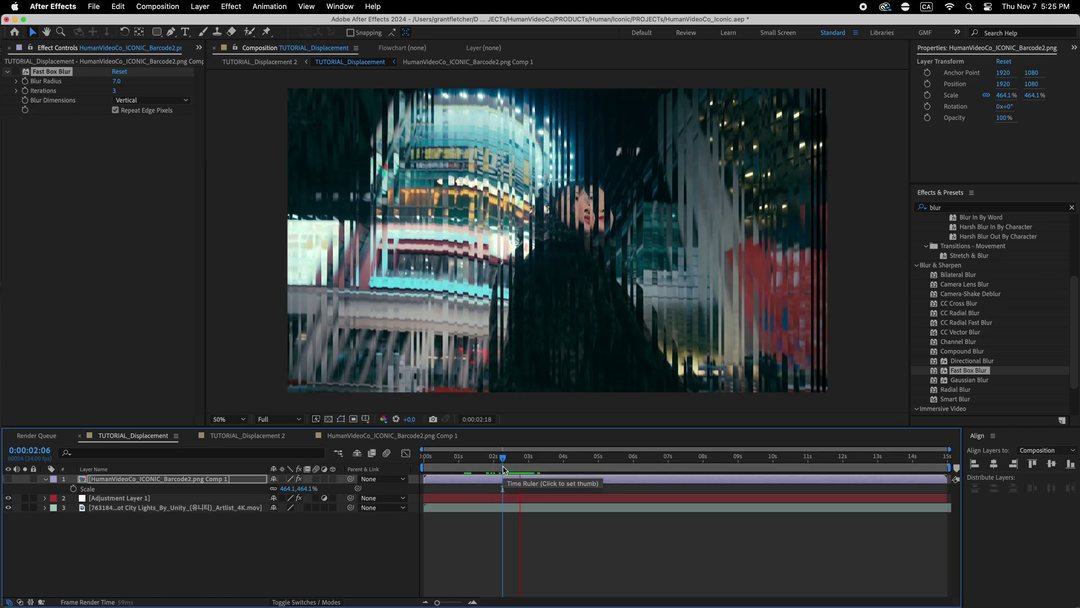
key(space)
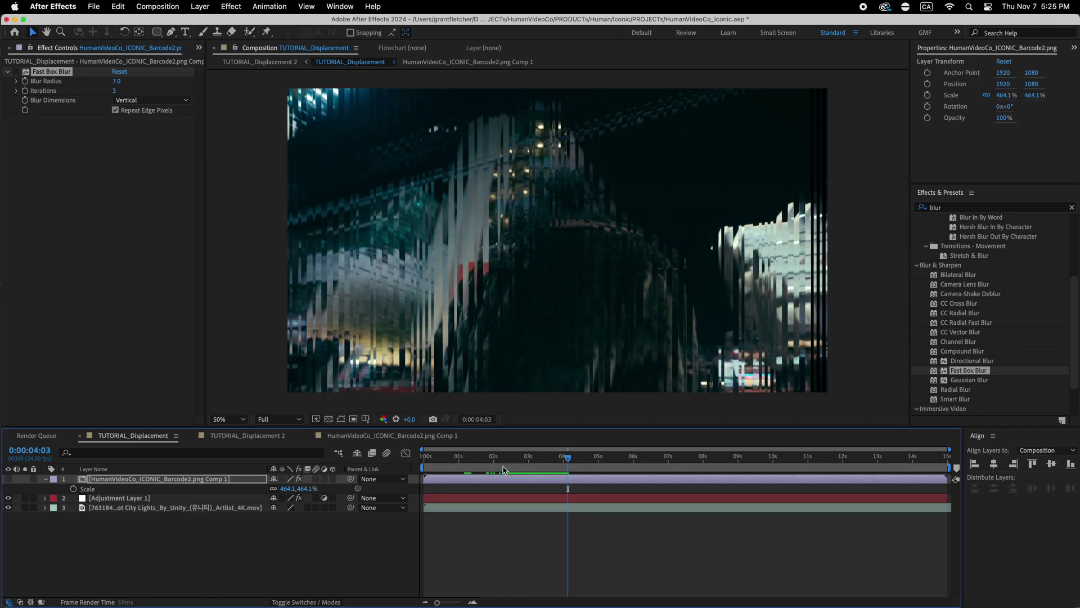
click(263, 437)
drag(586, 458, 499, 458)
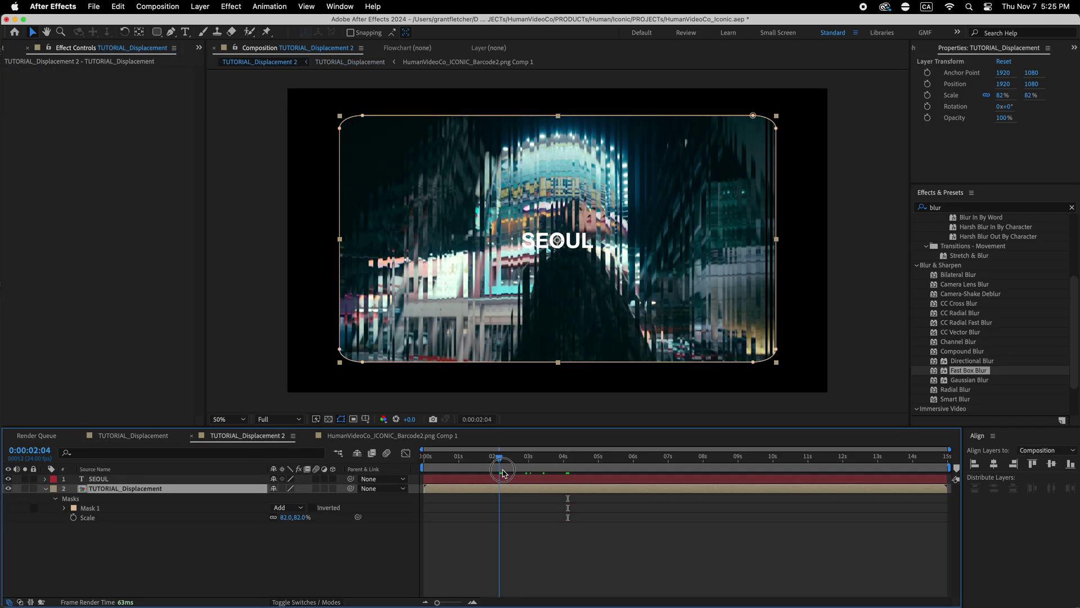
key(space)
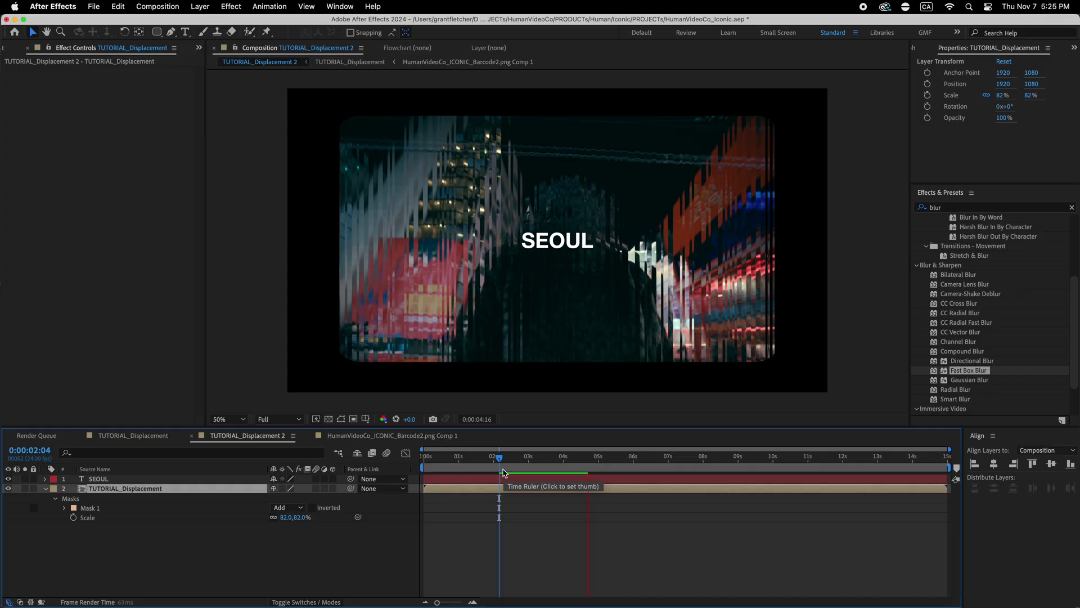
key(space)
drag(512, 457, 529, 463)
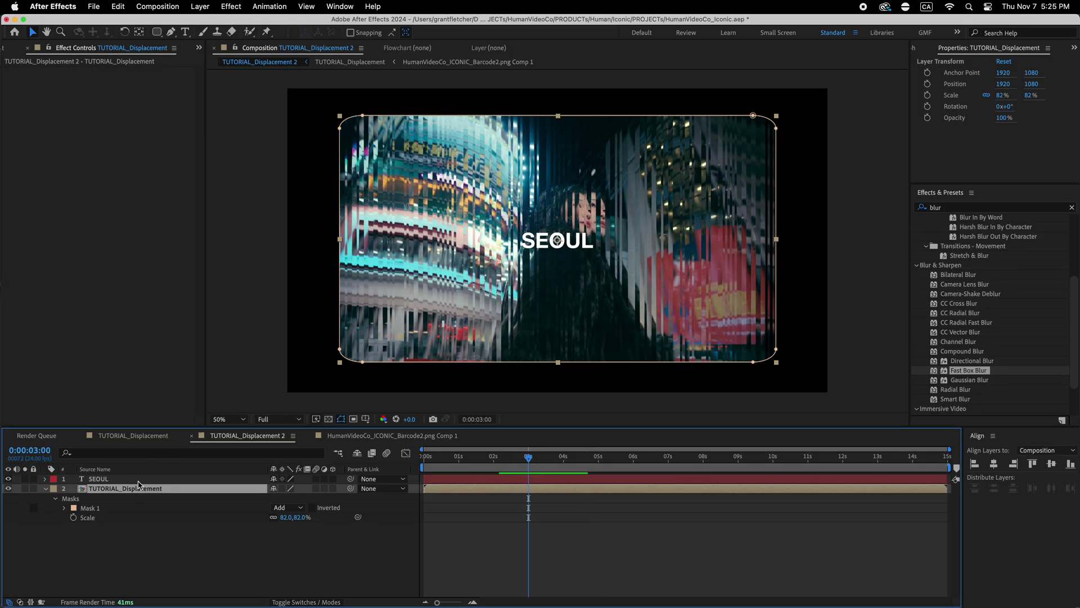
click(144, 436)
Swap layer 1's source for HumanVideoCo_ICONIC_4K3.png and preview from just before two seconds.
click(161, 483)
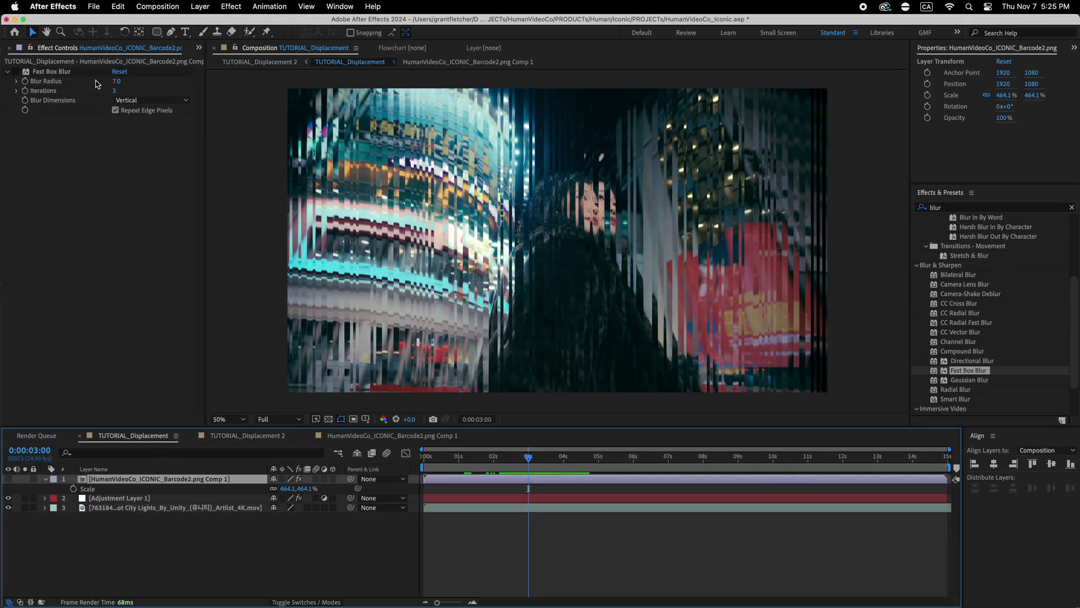
key(super+0)
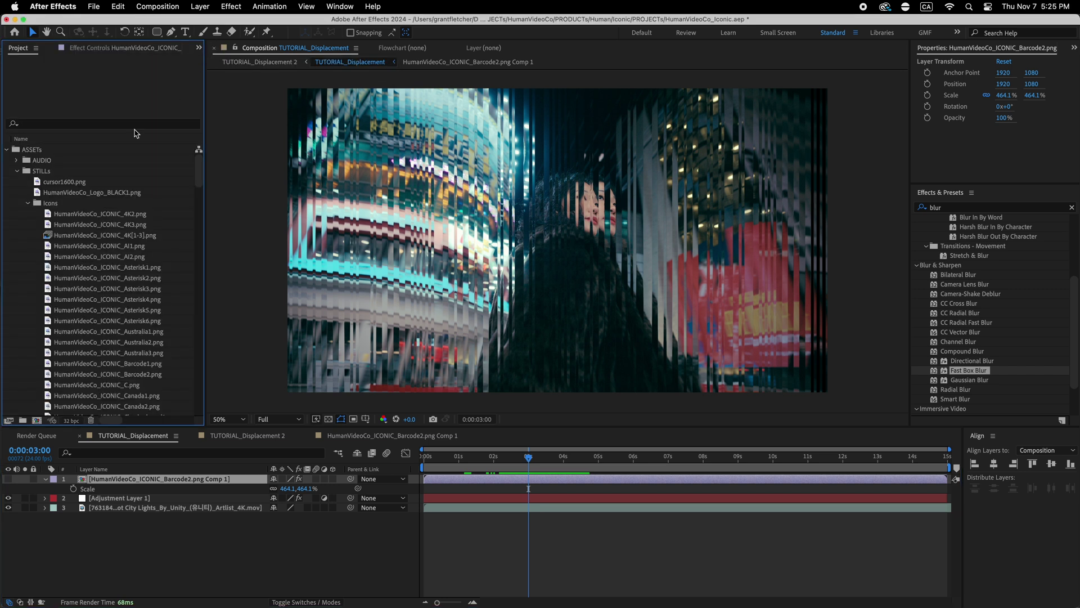
click(127, 226)
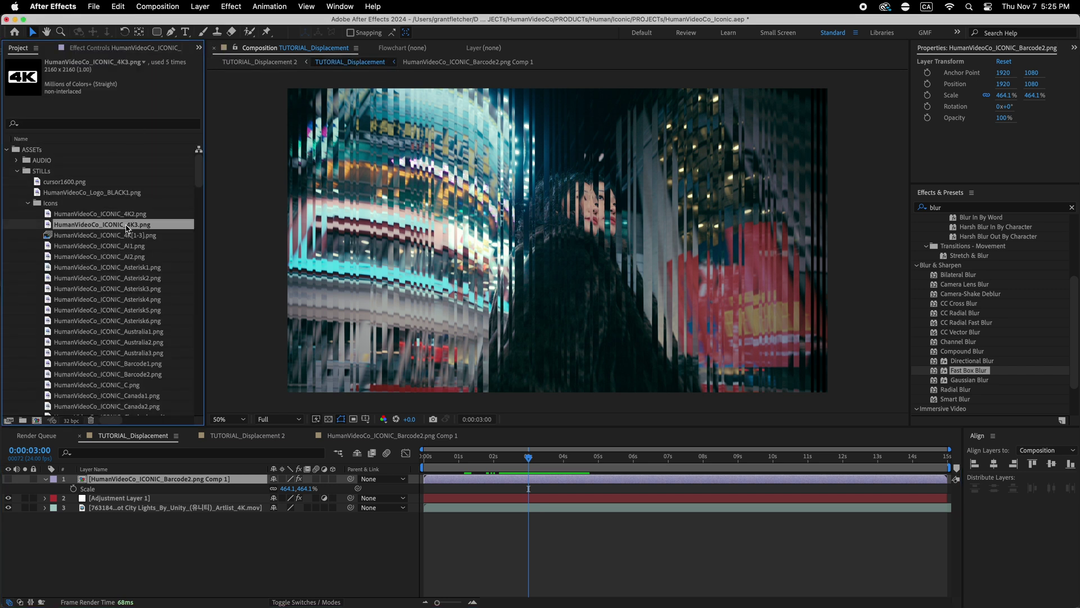
drag(131, 227, 129, 478)
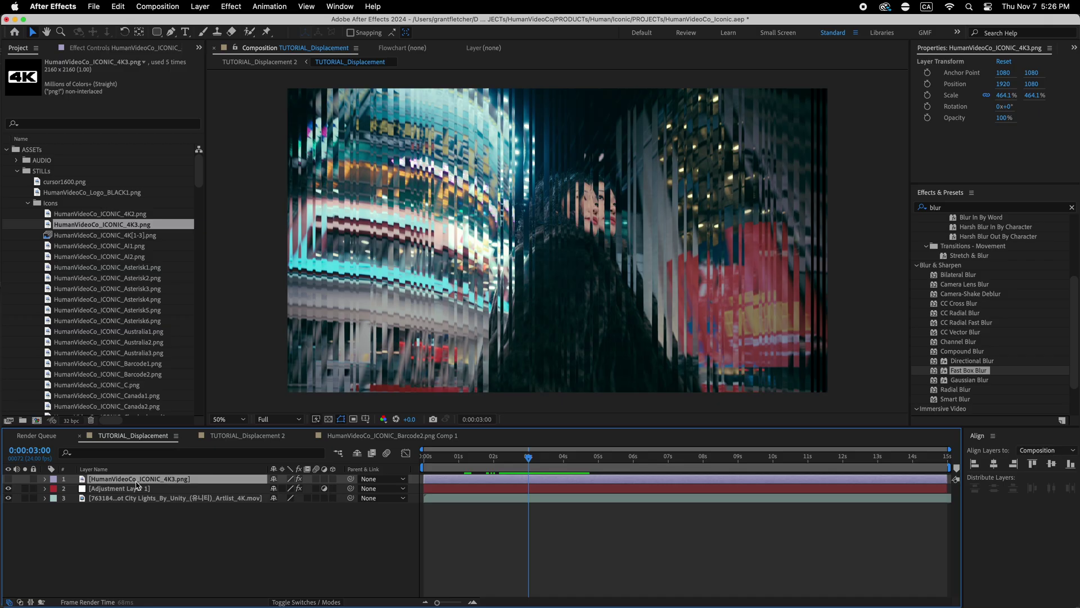
drag(545, 464, 493, 467)
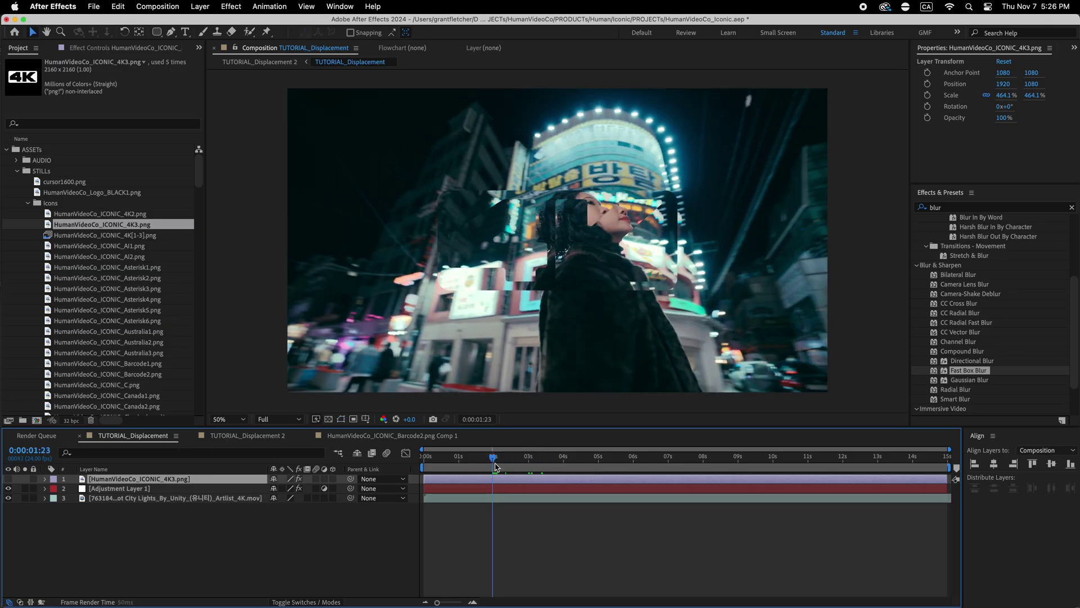
key(space)
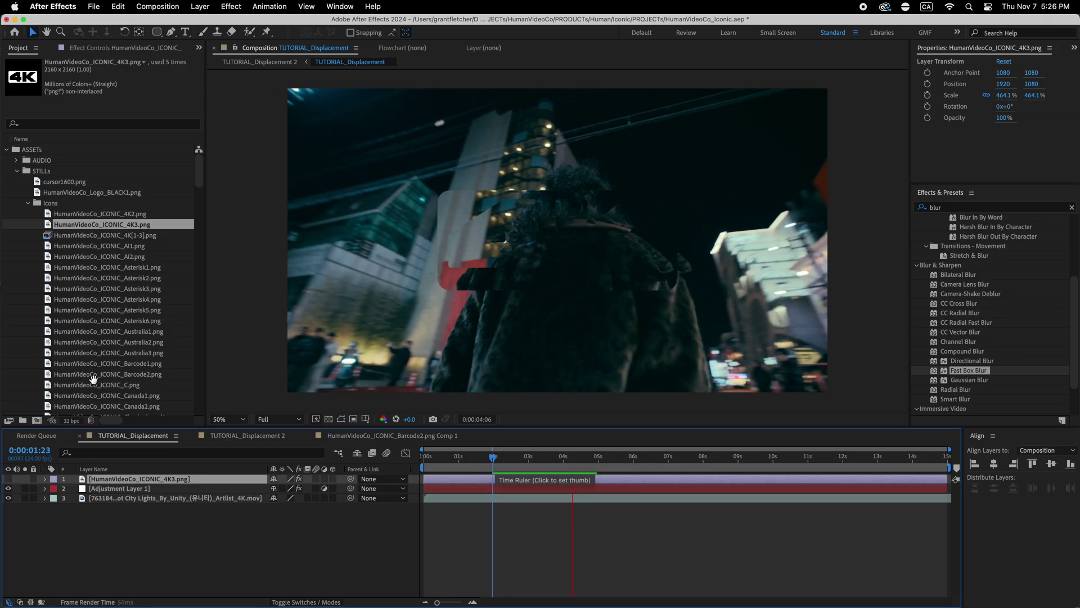
key(space)
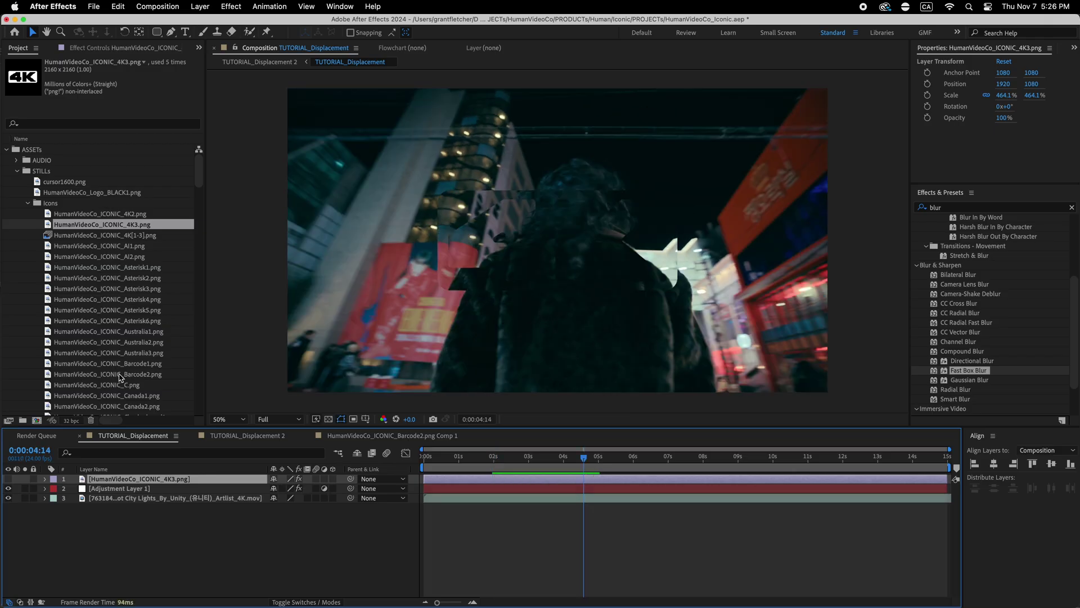